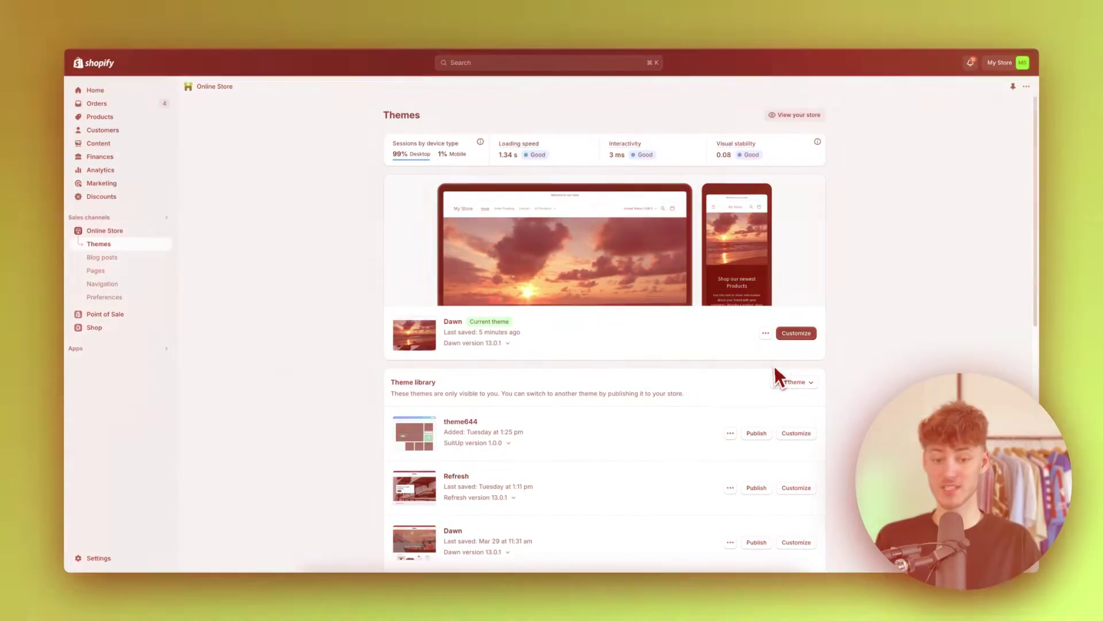
- Preview the live Dawn theme storefront and scroll through it
left_click(765, 334)
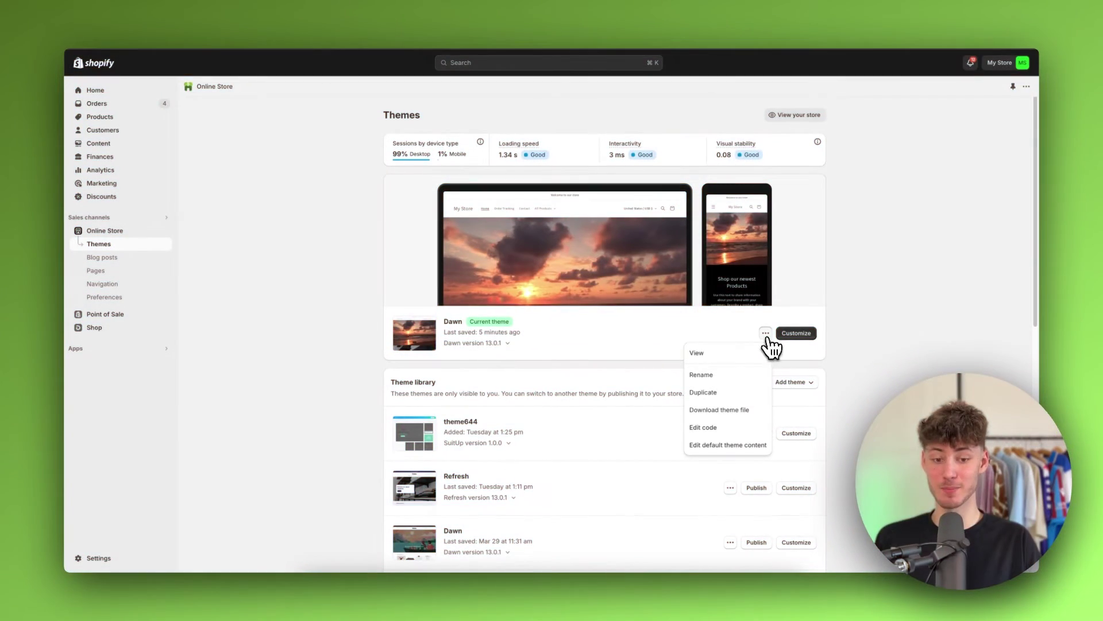
left_click(746, 361)
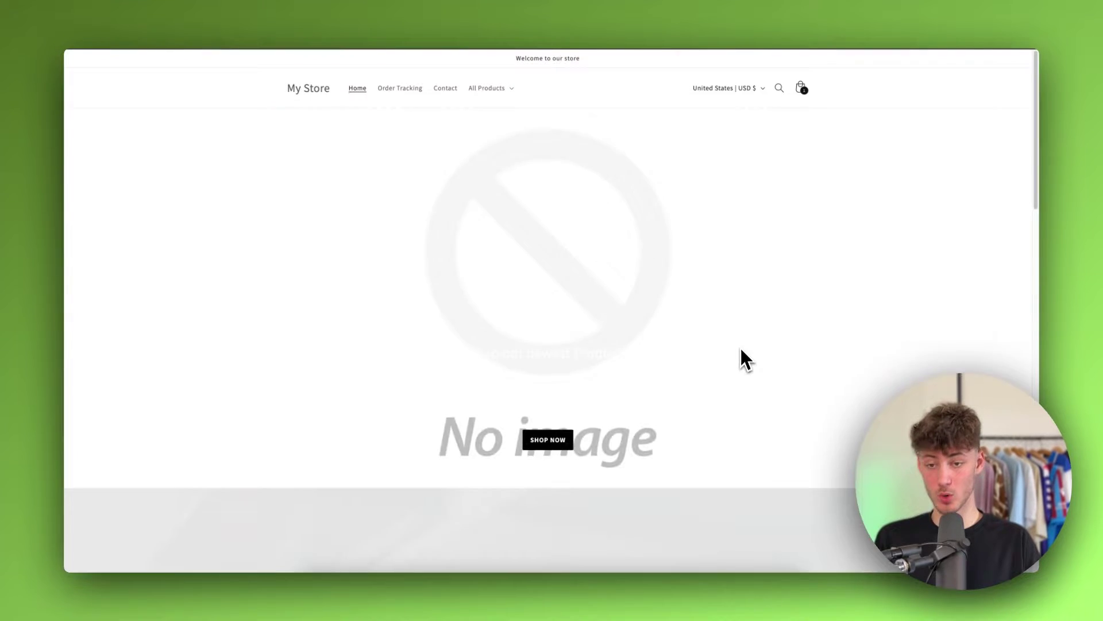
scroll(729, 352, "down", 15)
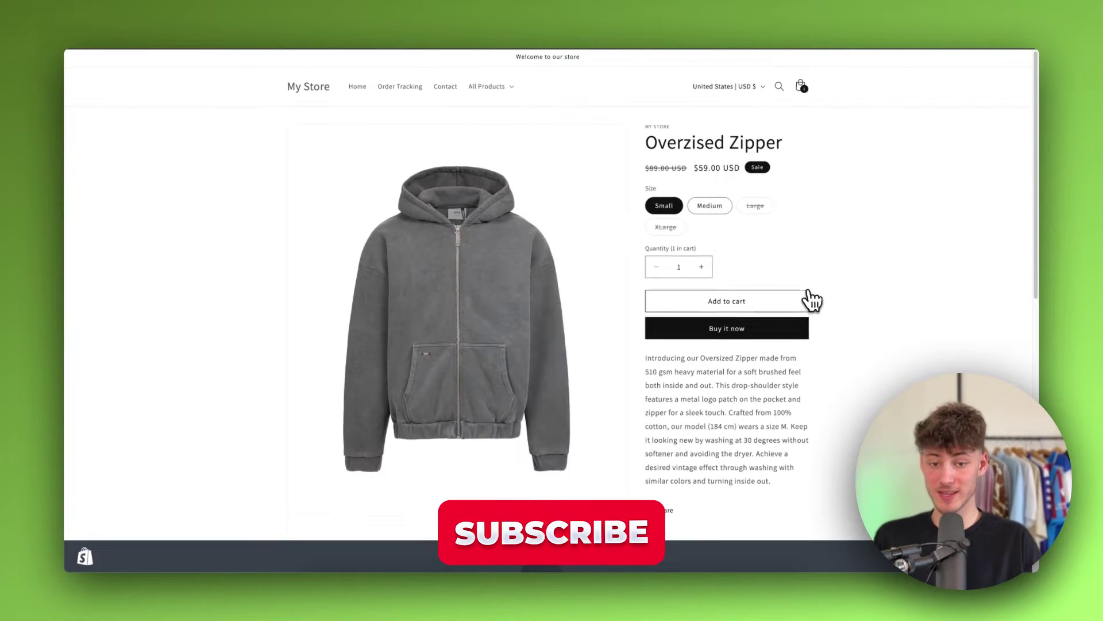
scroll(799, 293, "down", 10)
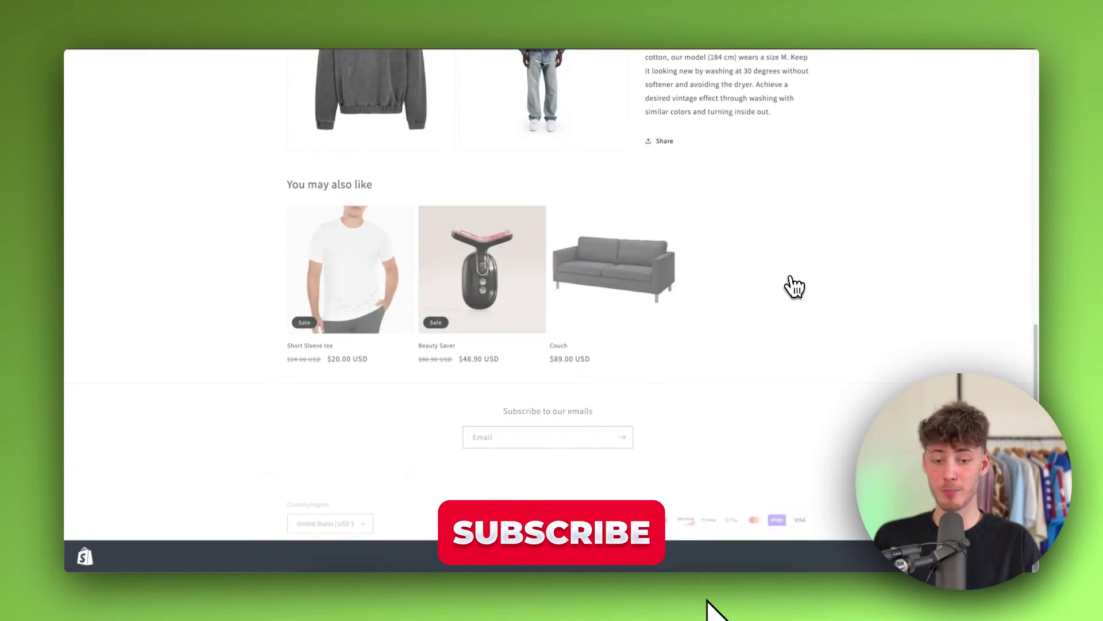
scroll(778, 267, "up", 5)
scroll(738, 217, "up", 2)
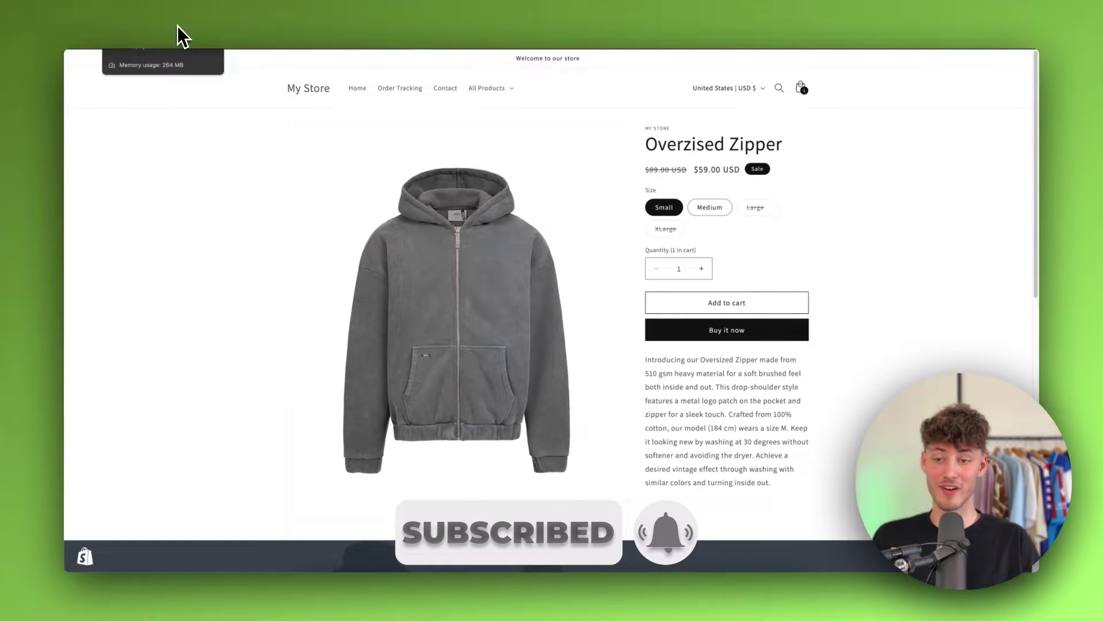
- Return to the themes admin and go to Settings > Apps and sales channels
left_click(177, 25)
left_click(300, 340)
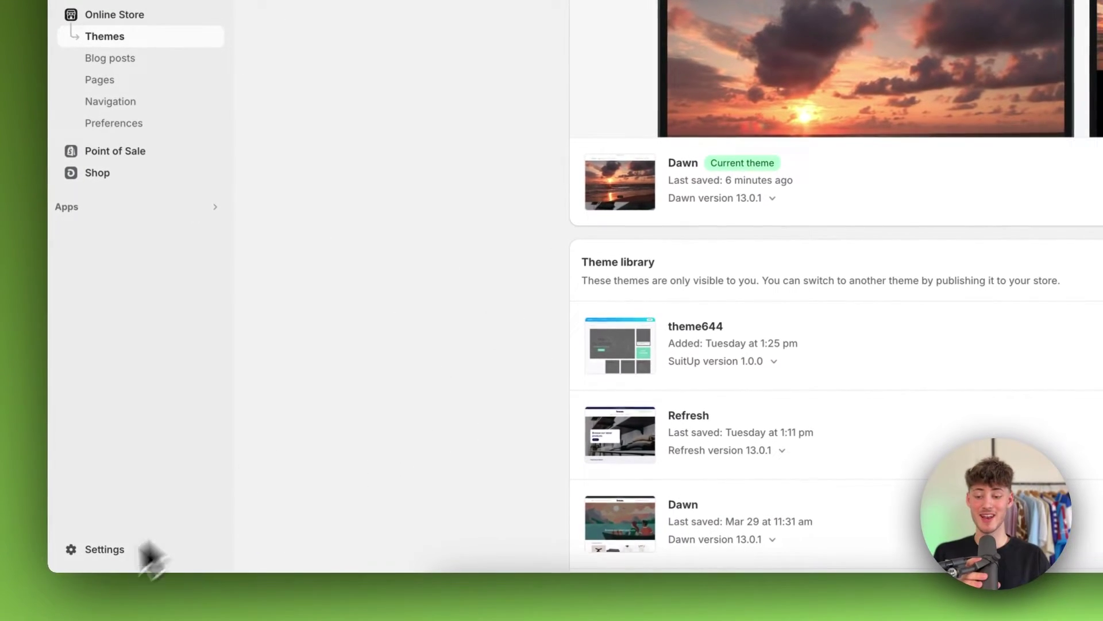
left_click(112, 552)
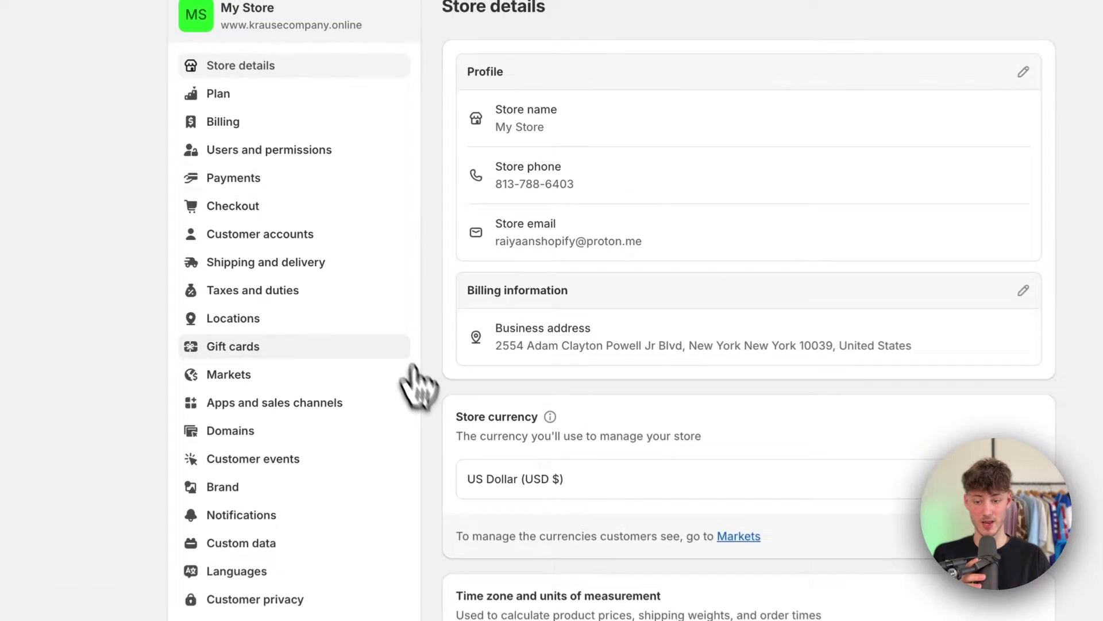
left_click(273, 402)
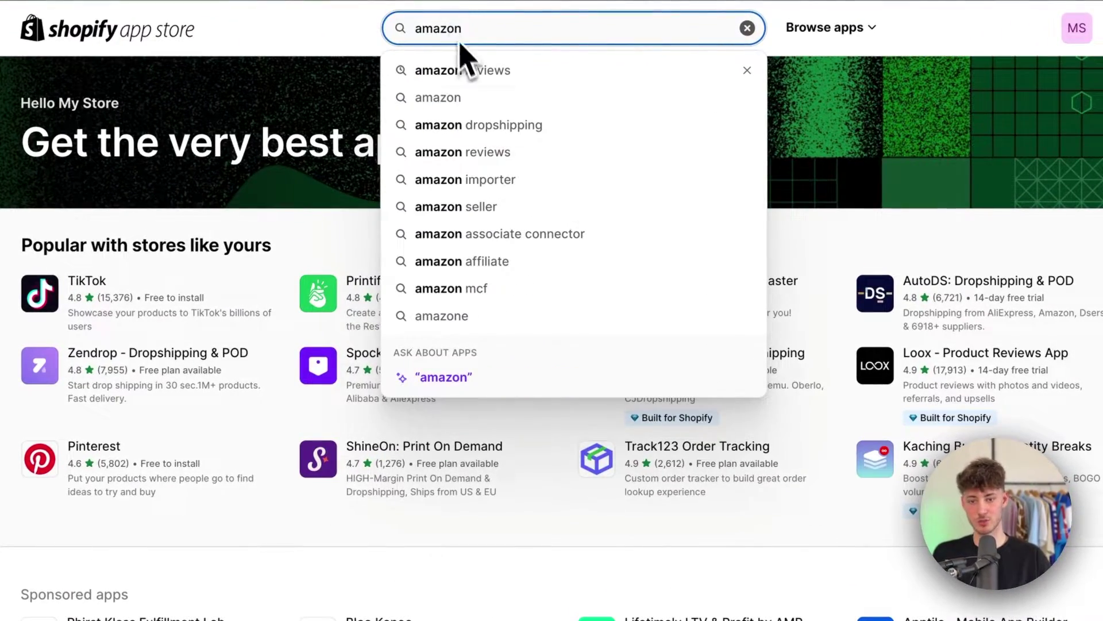
- Search the App Store for 'amazon reviews' and compare the LAI and Ryviu listings' pricing
left_click(472, 71)
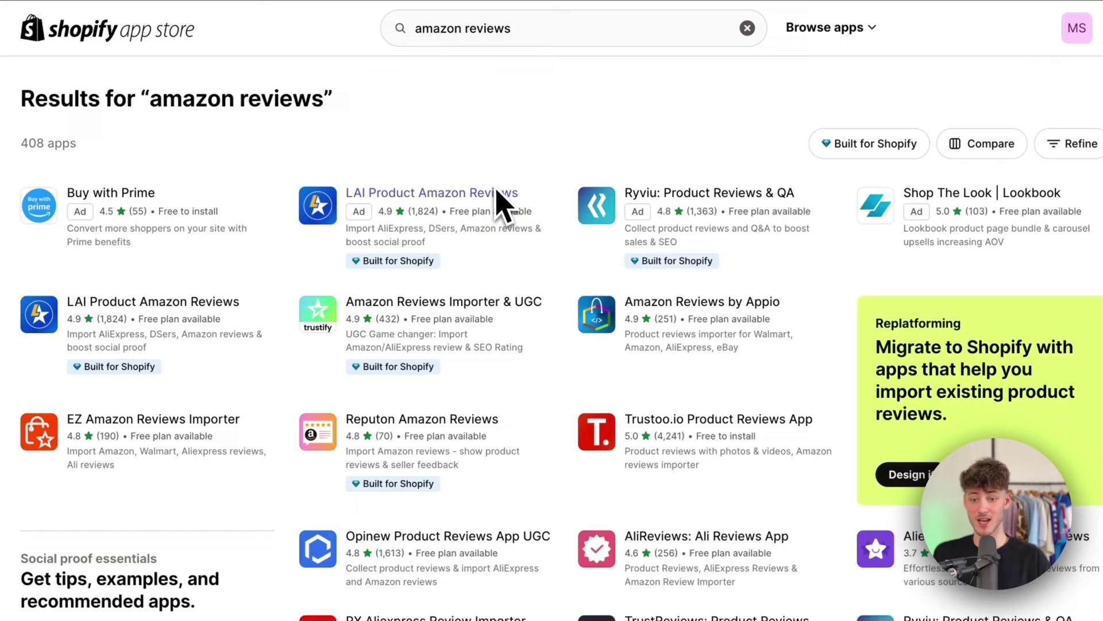
left_click(510, 210)
scroll(561, 278, "down", 10)
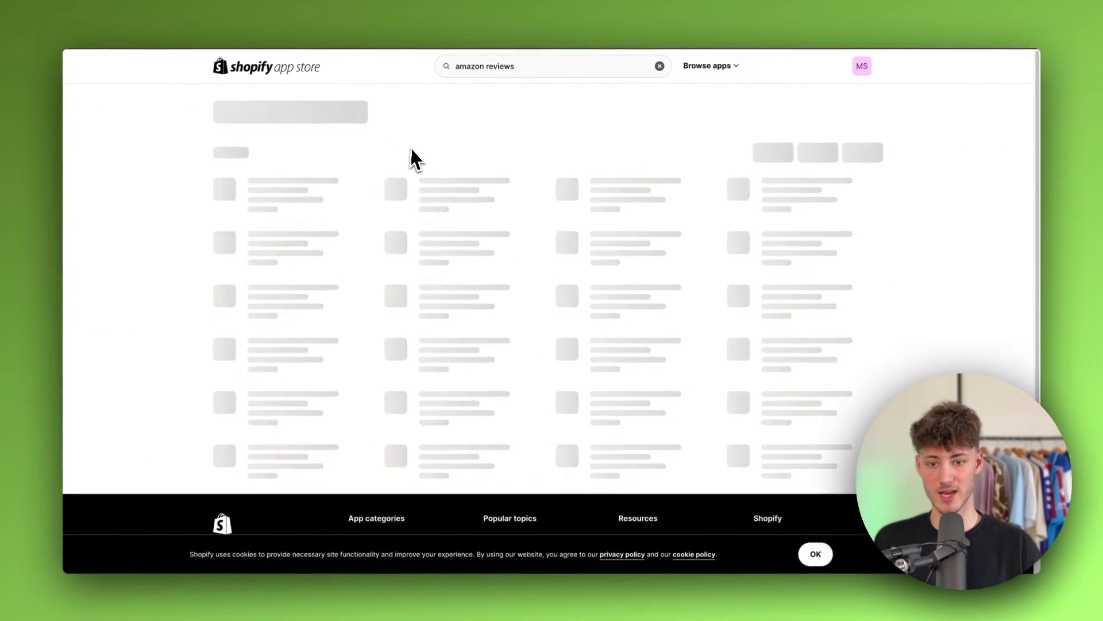
left_click(598, 204)
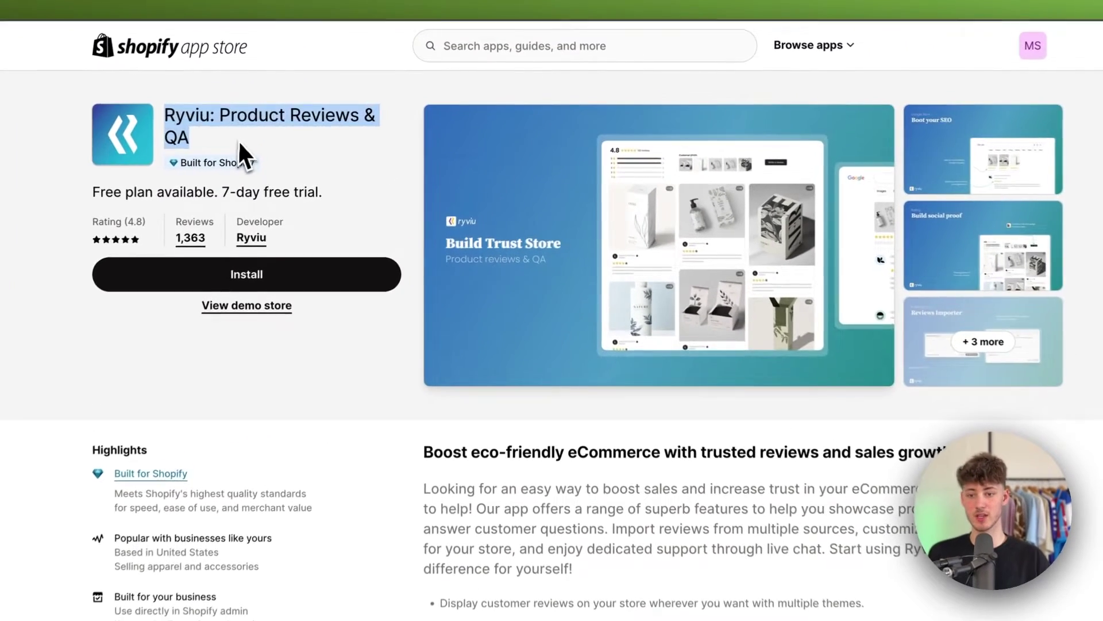
scroll(399, 286, "down", 3)
scroll(353, 357, "down", 7)
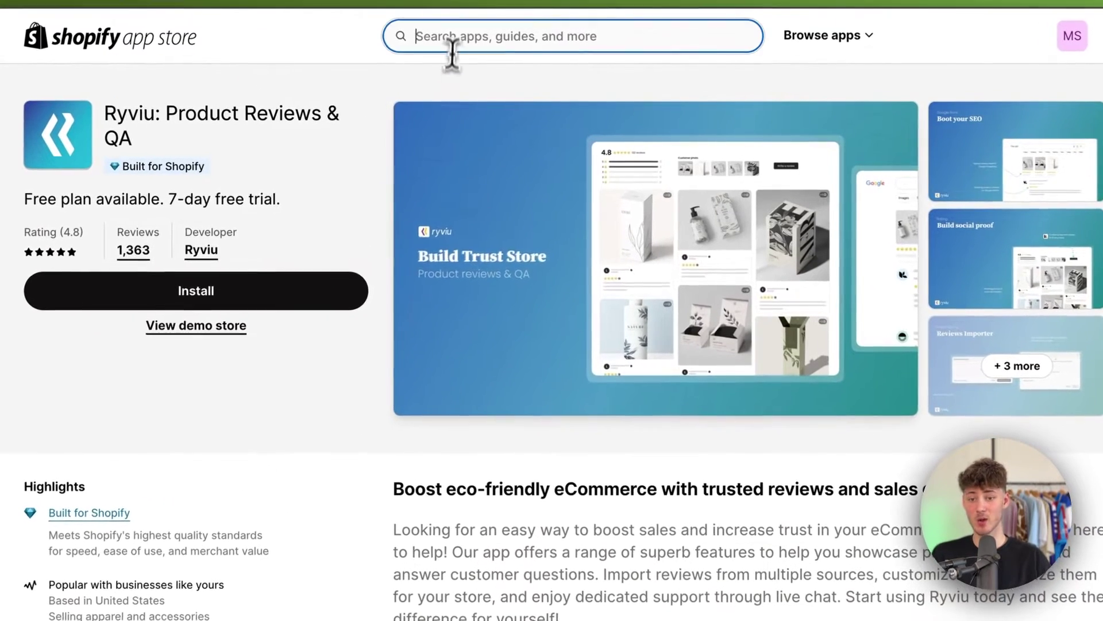
- Search the App Store for 'Ali' reviews apps
left_click(451, 37)
type("Al")
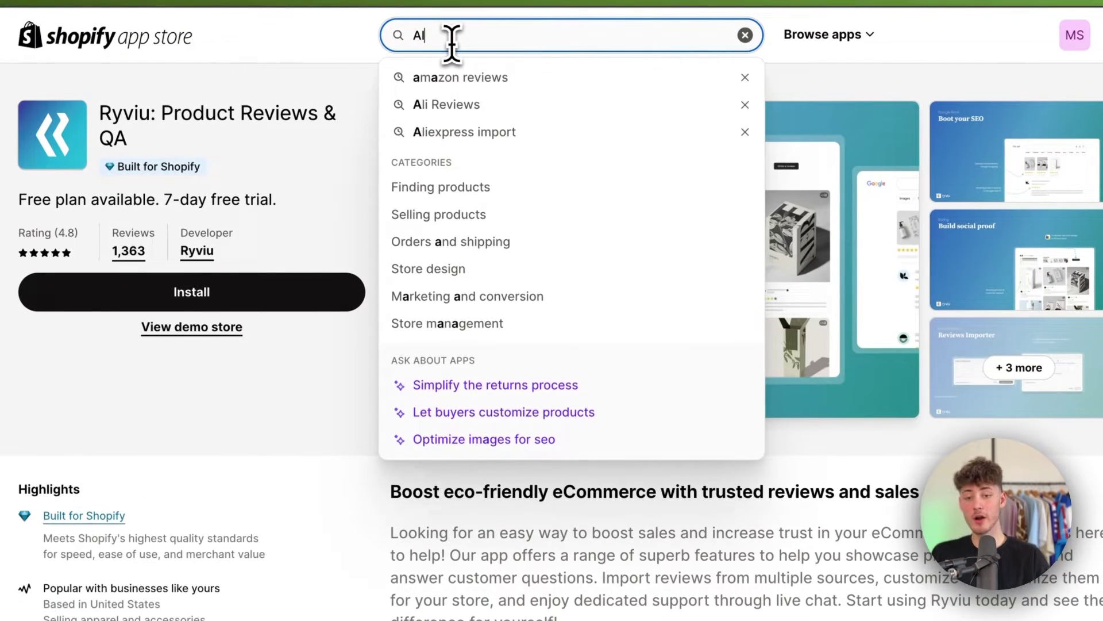
type("i")
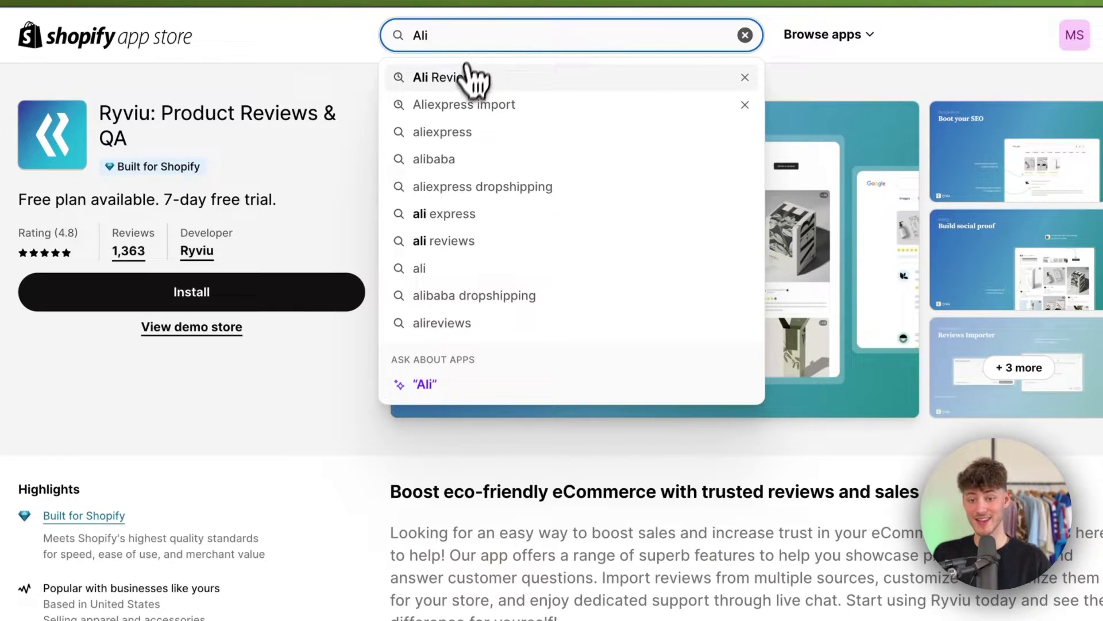
left_click(466, 76)
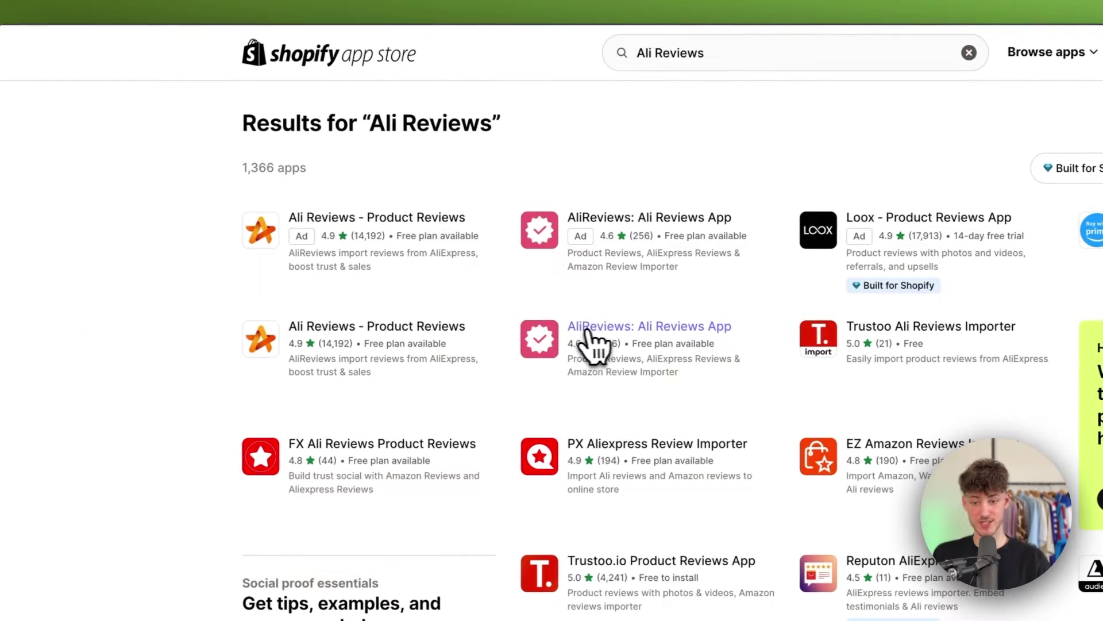
- Open the AliReviews: Ali Reviews App listing and review its pricing plans
left_click(653, 349)
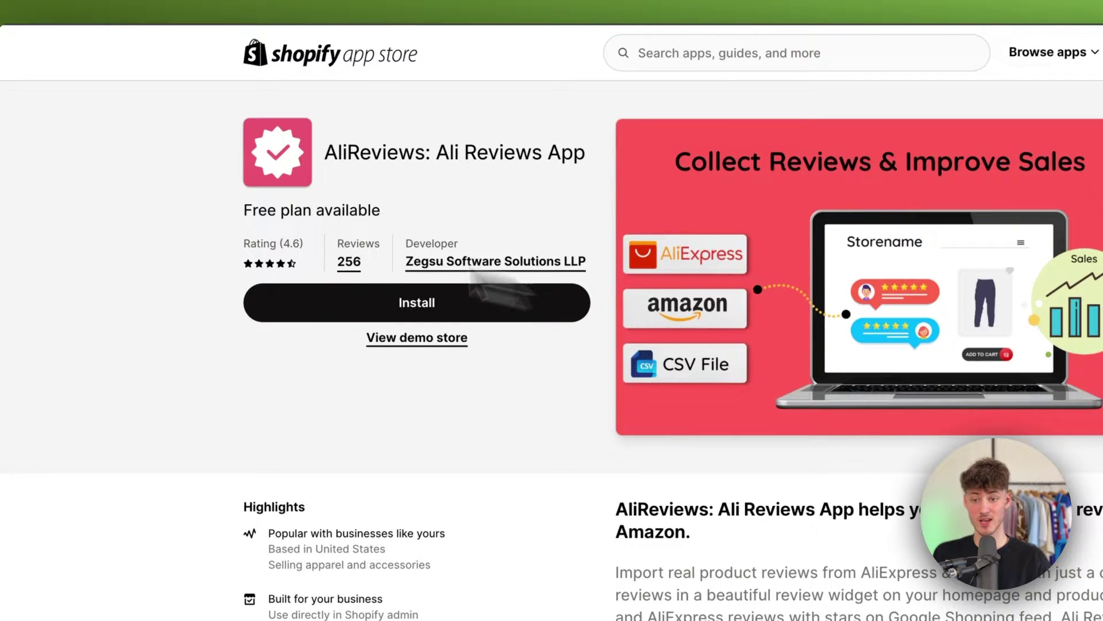
left_click_drag(493, 286, 581, 153)
left_click(485, 179)
scroll(578, 376, "down", 10)
scroll(577, 377, "down", 5)
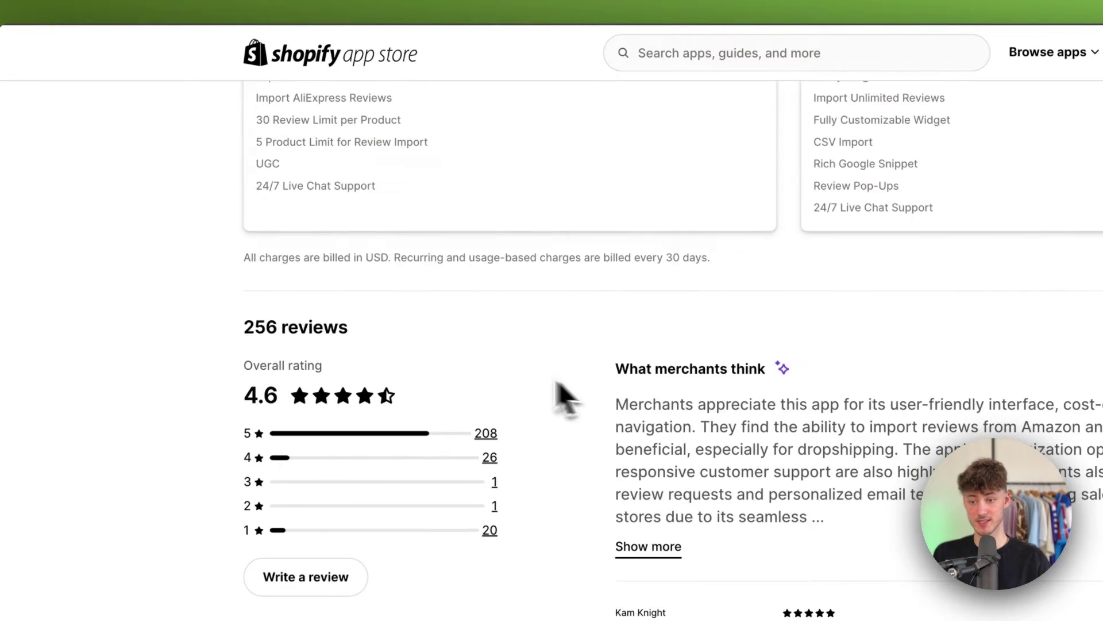
scroll(562, 394, "up", 5)
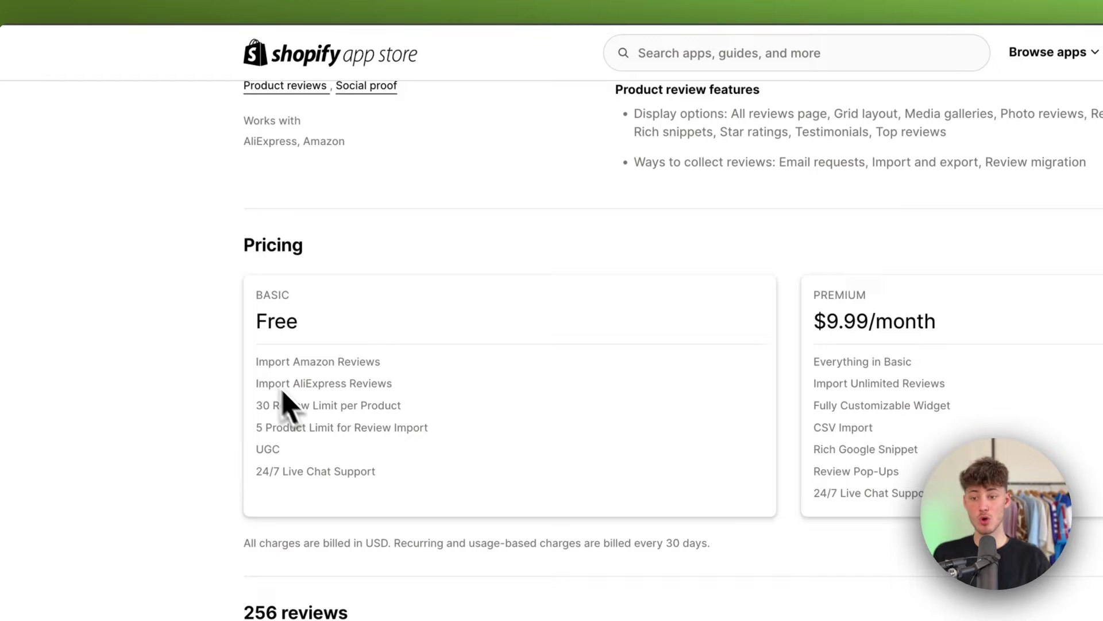
left_click(396, 367)
scroll(591, 369, "up", 10)
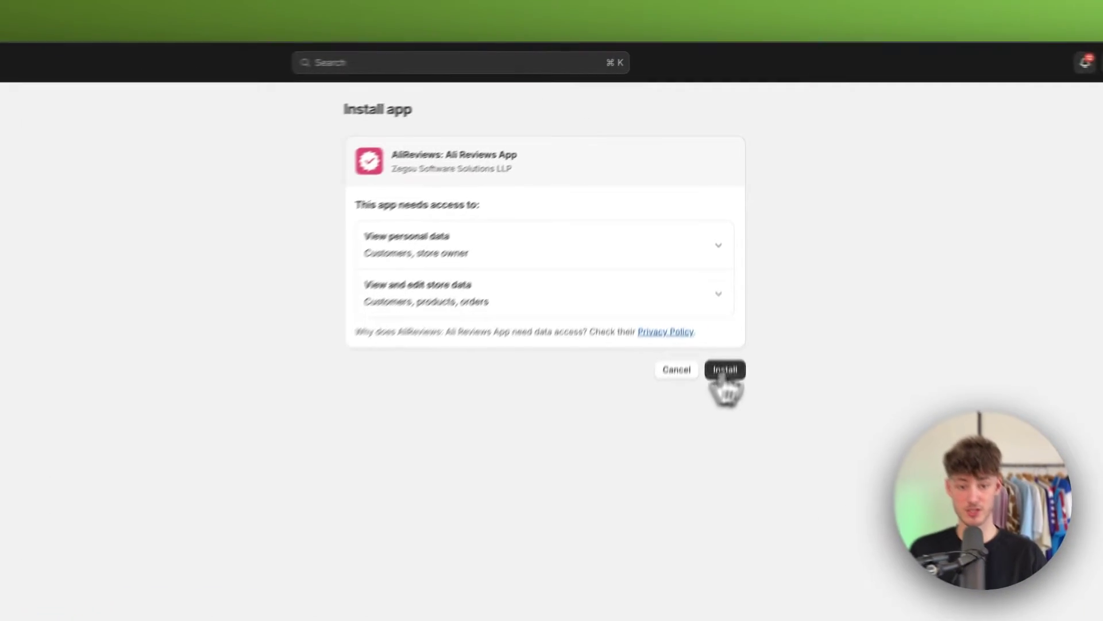
- Install AliReviews on the free Basic plan and dismiss the welcome popup
left_click(727, 431)
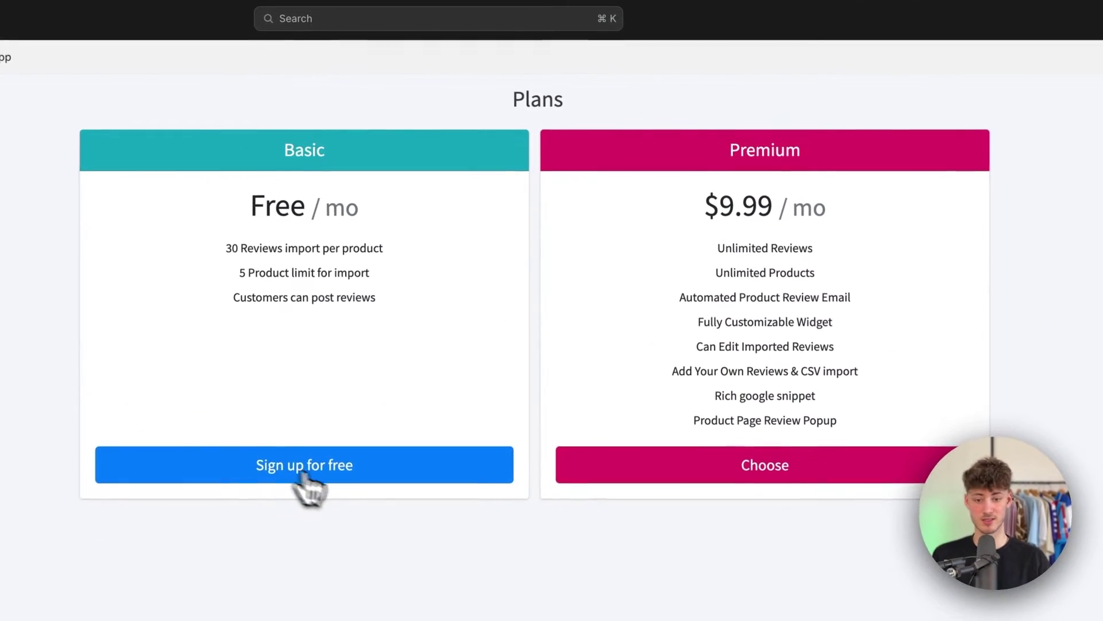
left_click(408, 332)
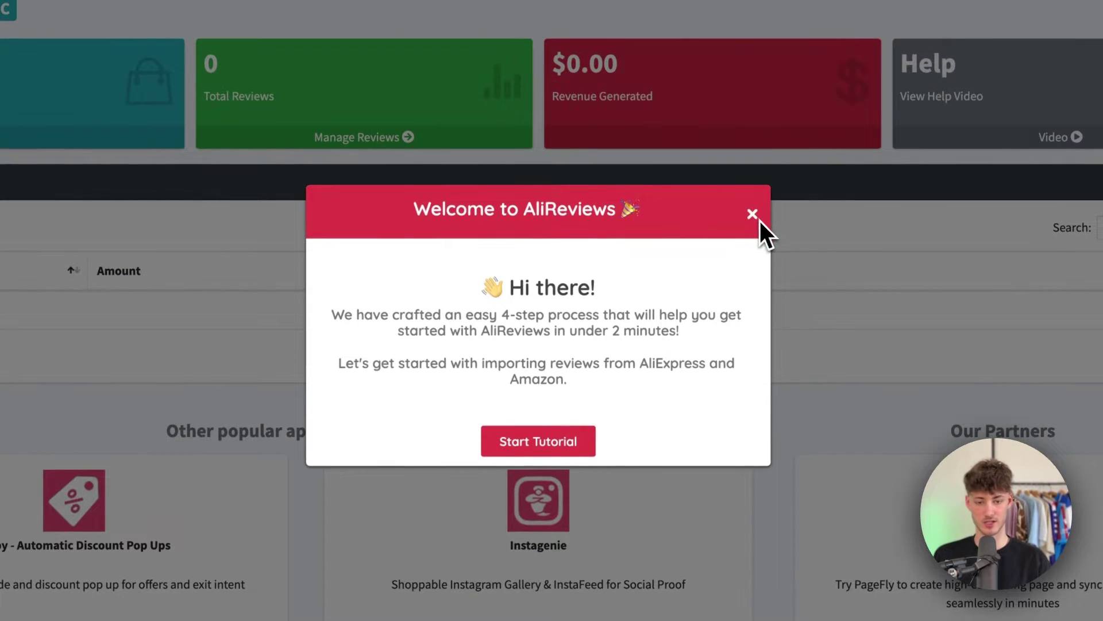
left_click(752, 214)
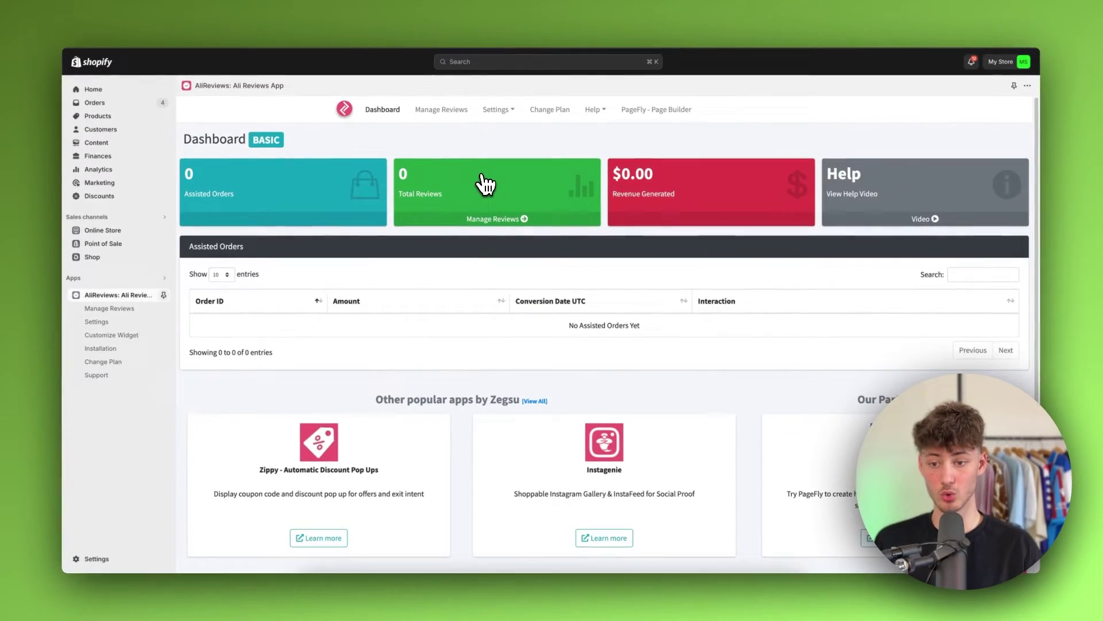
scroll(486, 200, "up", 1)
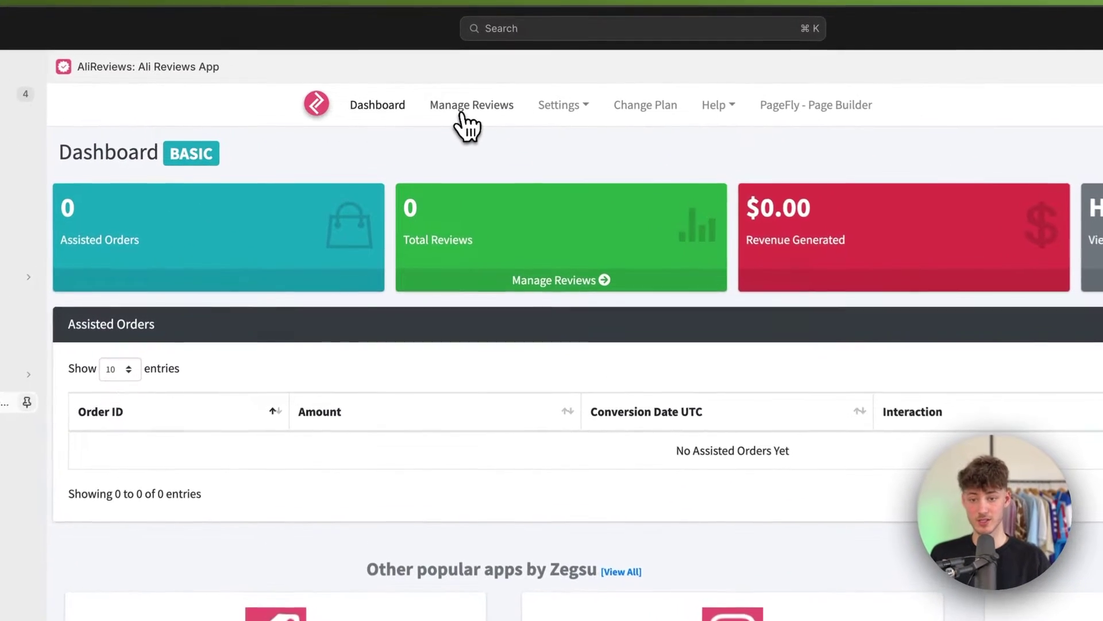
- From Manage Reviews, start an Amazon Import of reviews for the Overzised Zipper product
left_click(439, 112)
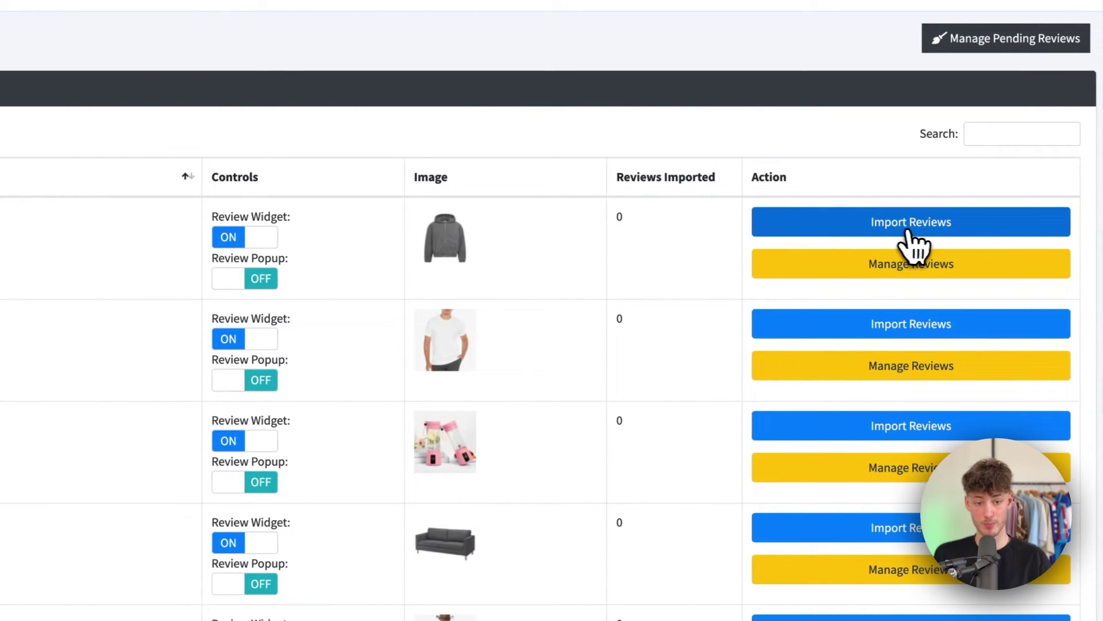
left_click(952, 246)
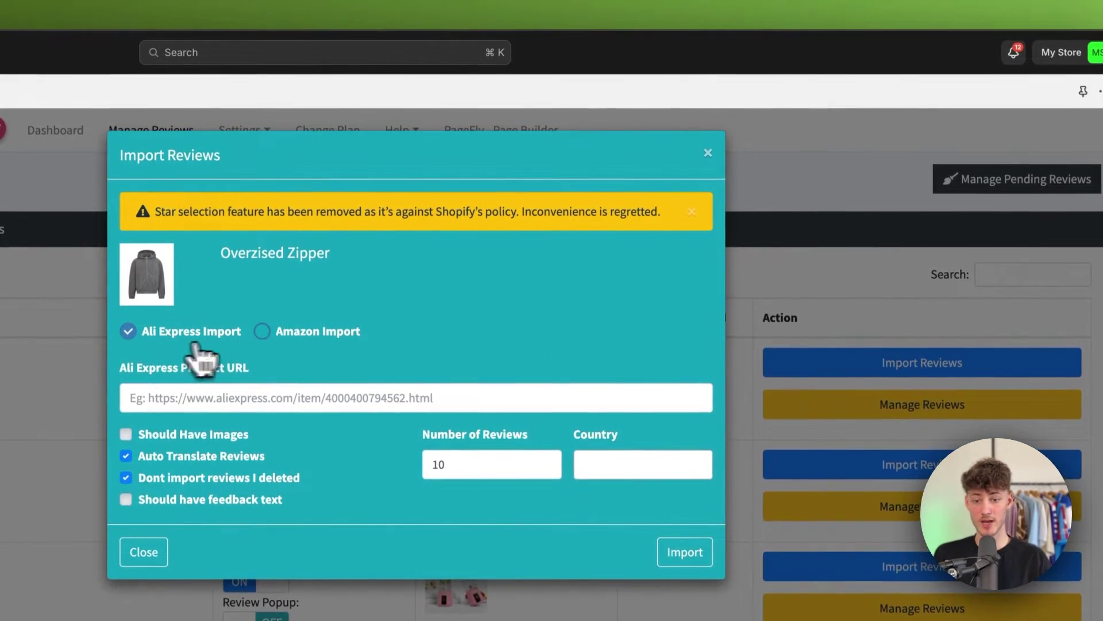
left_click(262, 332)
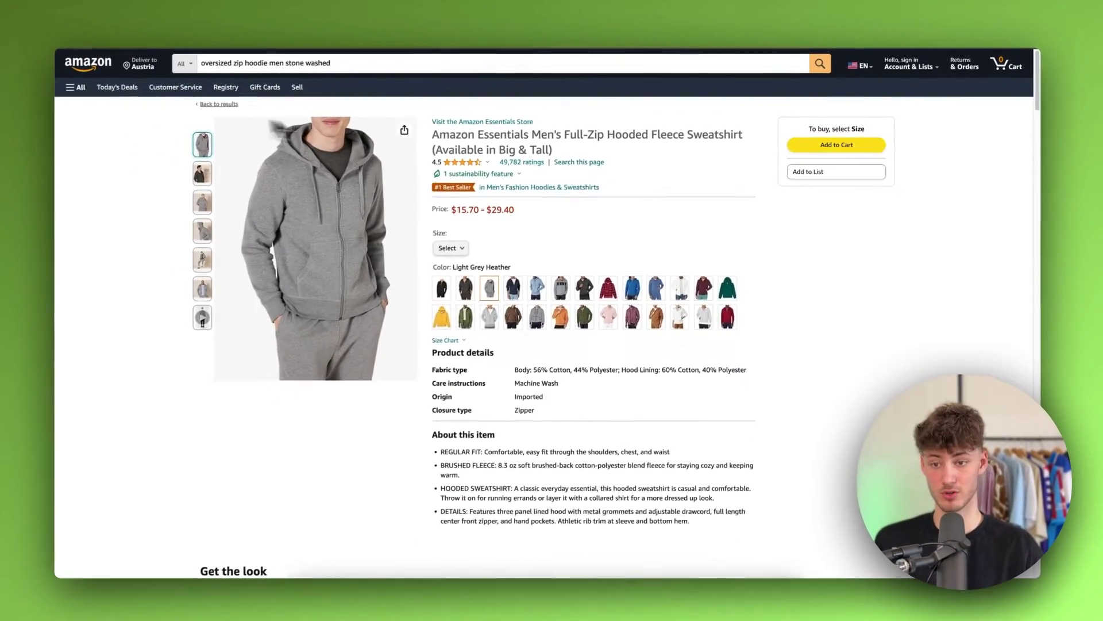
- Search Amazon for stone washed zip hoodies and open the Amazon Essentials Men's Full-Zip Hooded Fleece Sweatshirt
key("Return")
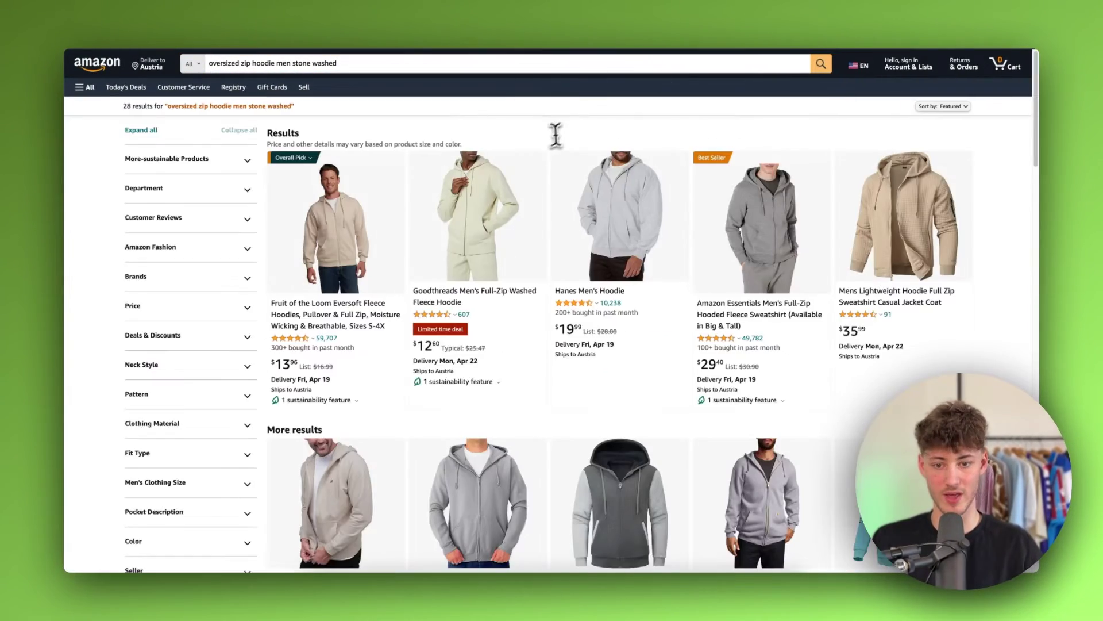
scroll(569, 173, "down", 6)
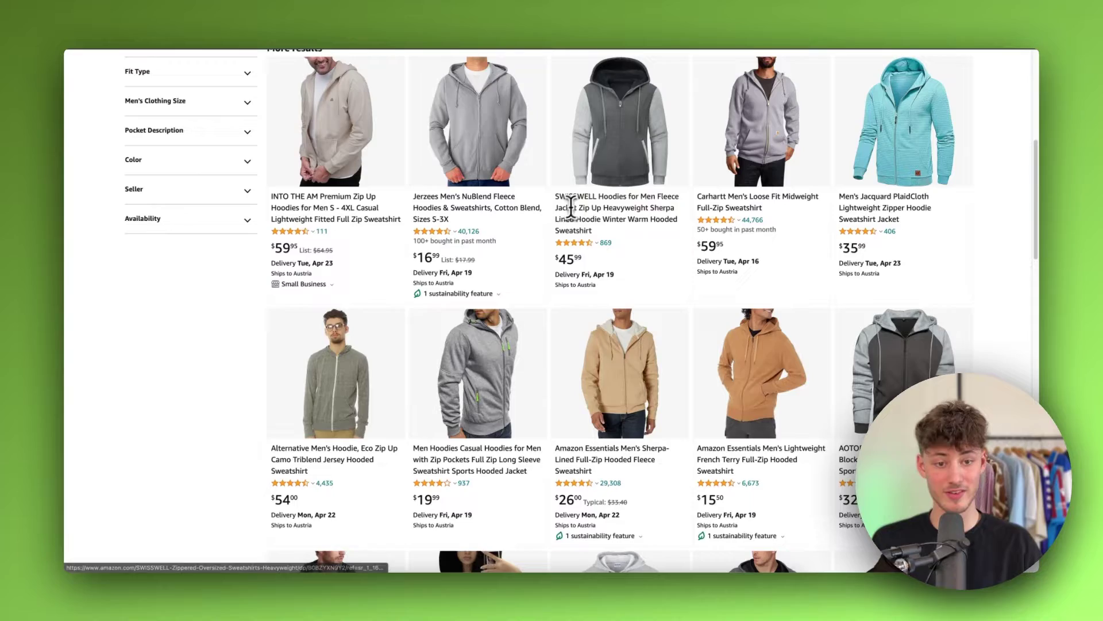
scroll(570, 208, "up", 1)
scroll(571, 208, "up", 8)
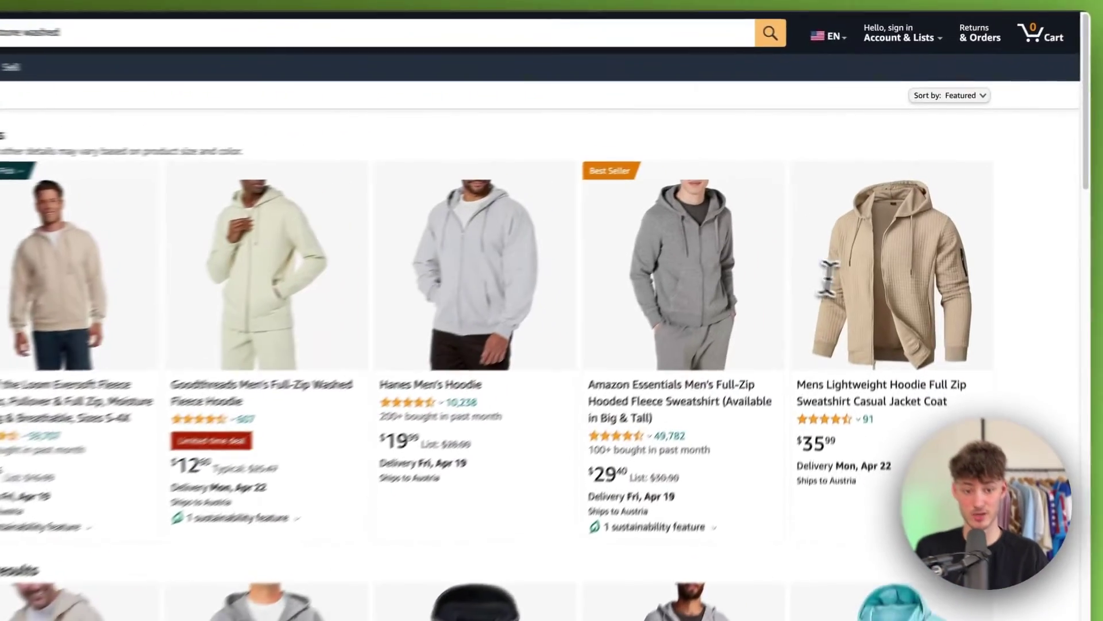
left_click(727, 268)
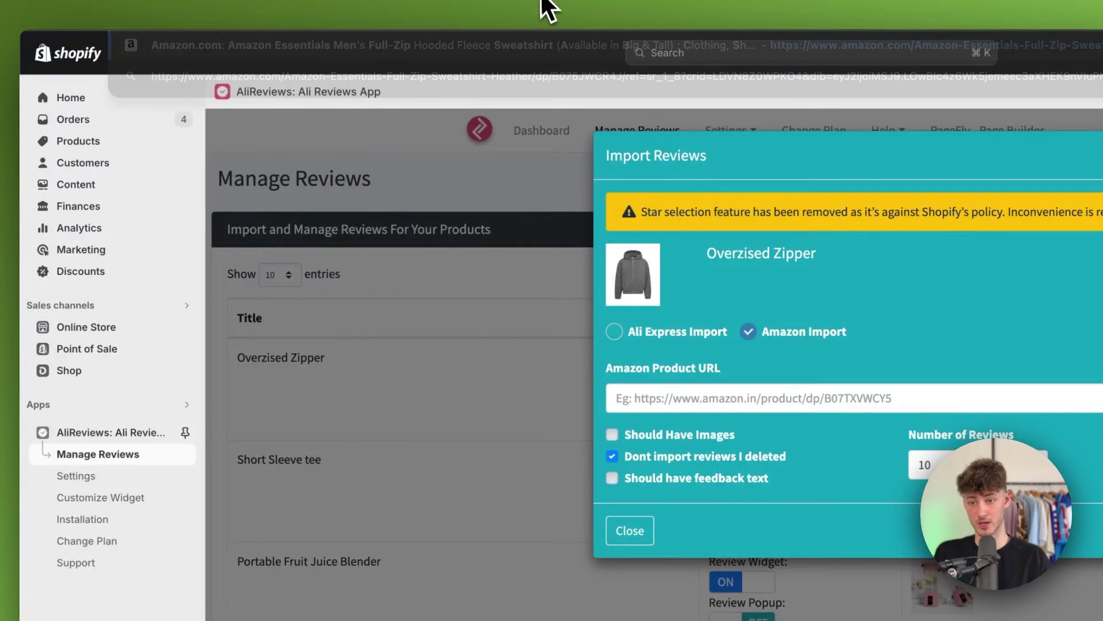
- Paste the Amazon Essentials hoodie URL and import 15 reviews onto Overzised Zipper
left_click(747, 398)
key("super+v")
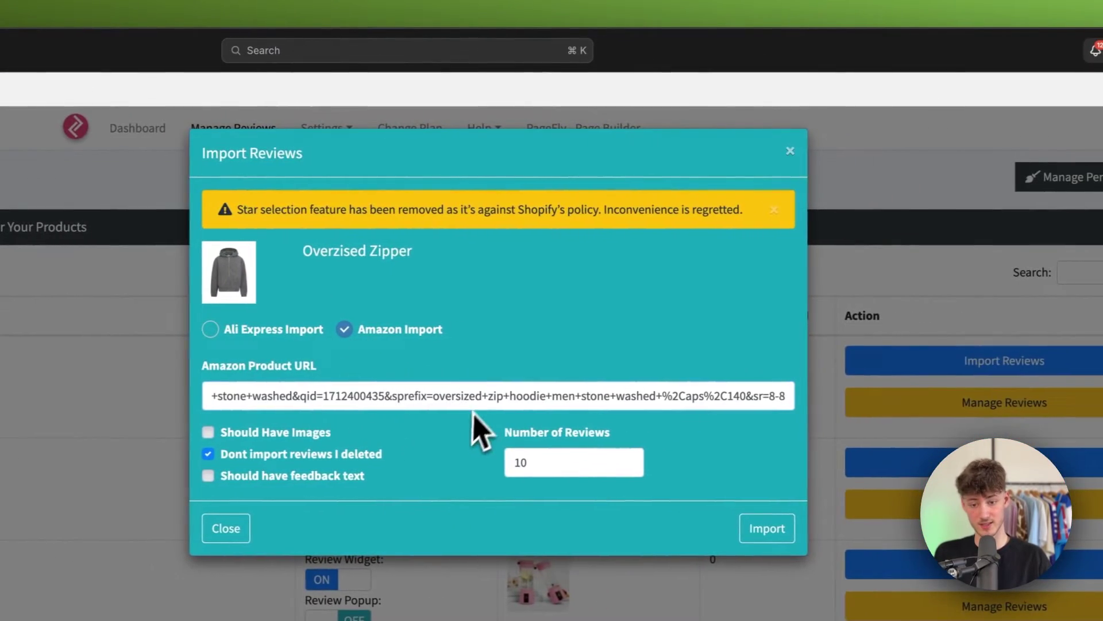
left_click(426, 429)
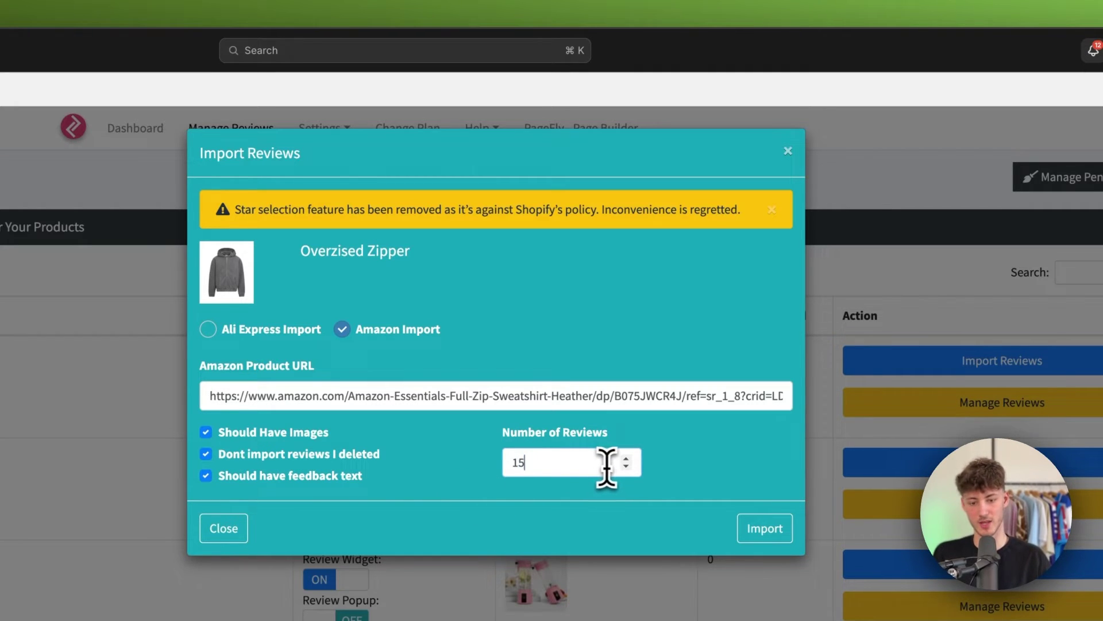
left_click(769, 527)
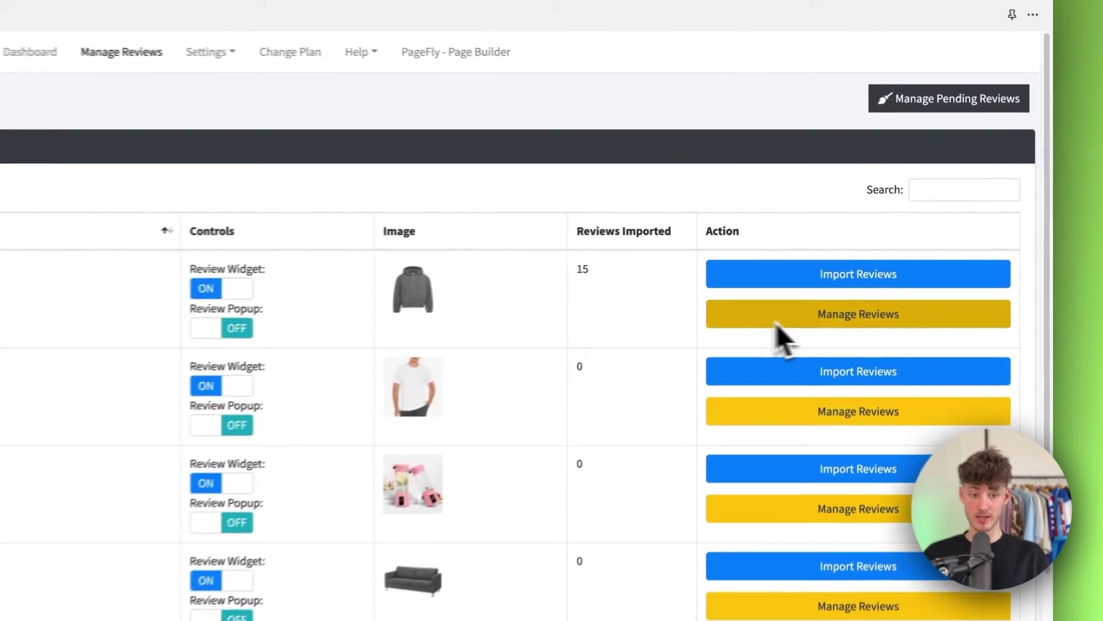
- Open the Overzised Zipper's imported reviews and delete the one-star quality-control complaint
left_click(919, 279)
scroll(619, 391, "down", 10)
scroll(633, 387, "up", 10)
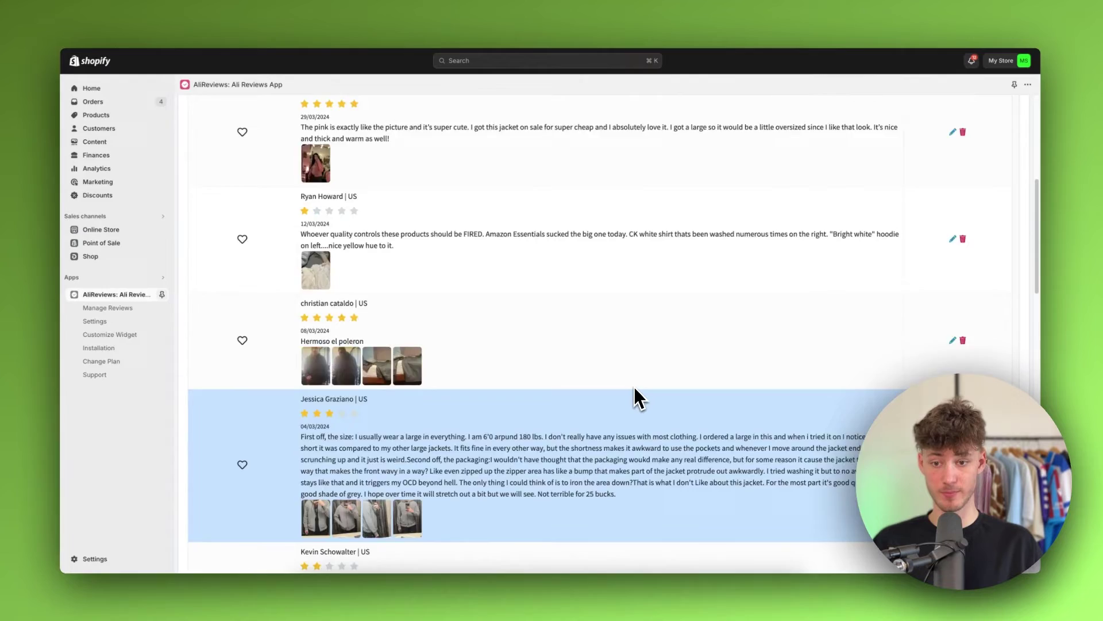
scroll(640, 388, "down", 3)
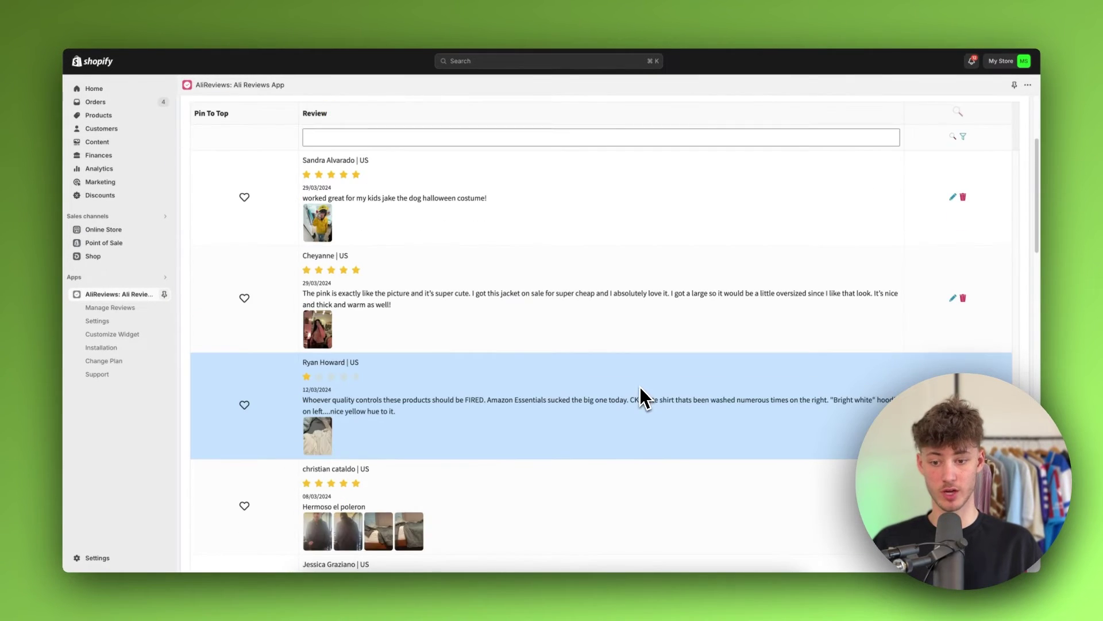
scroll(640, 388, "down", 1)
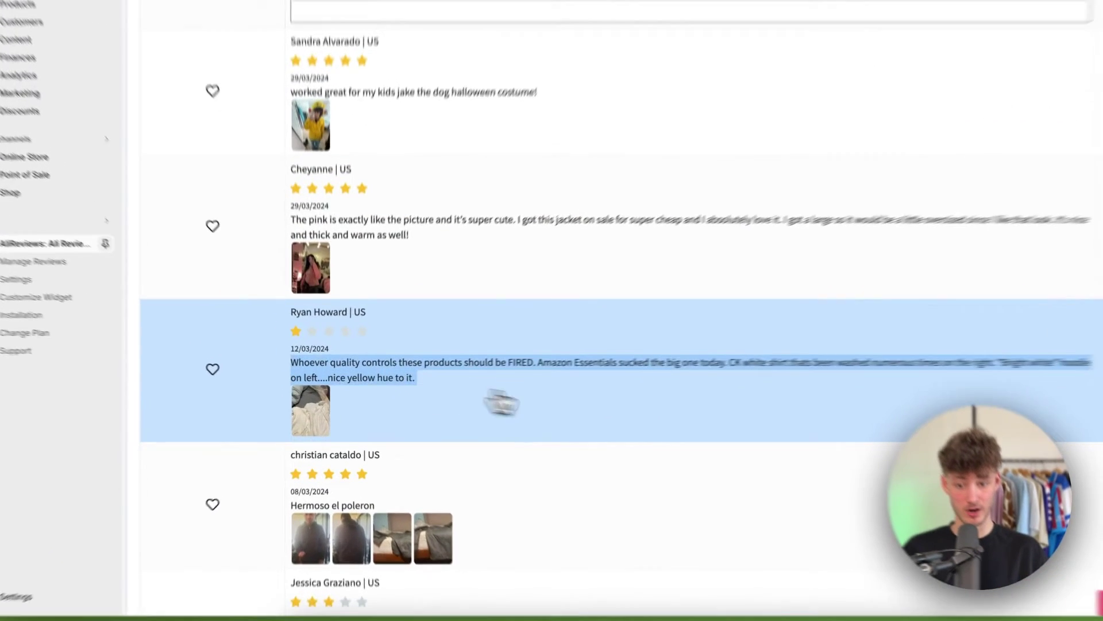
left_click(965, 350)
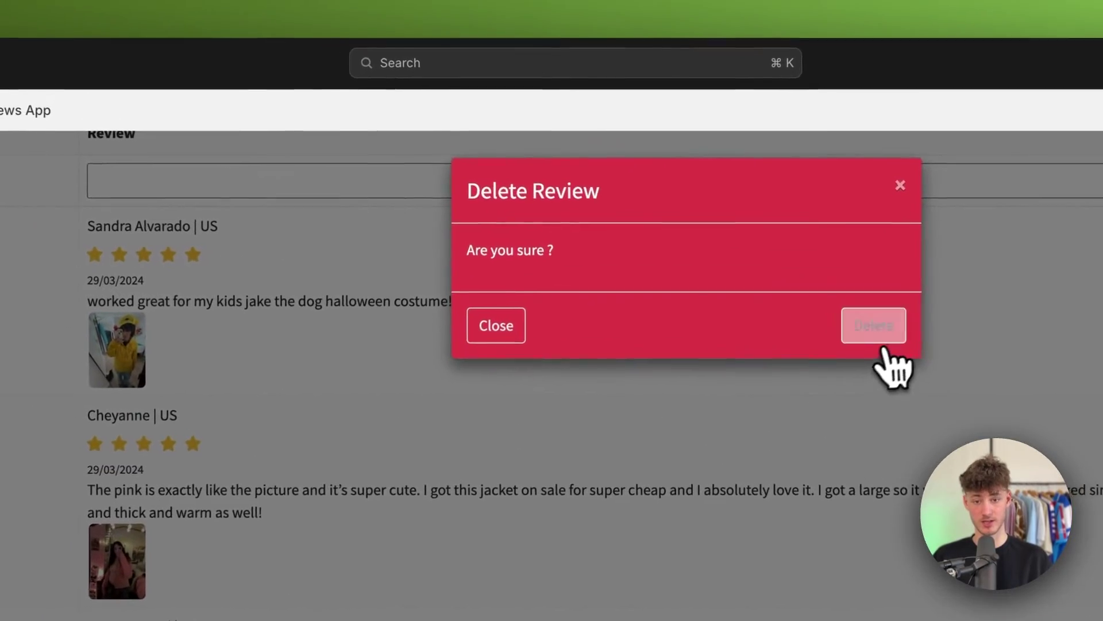
left_click(876, 339)
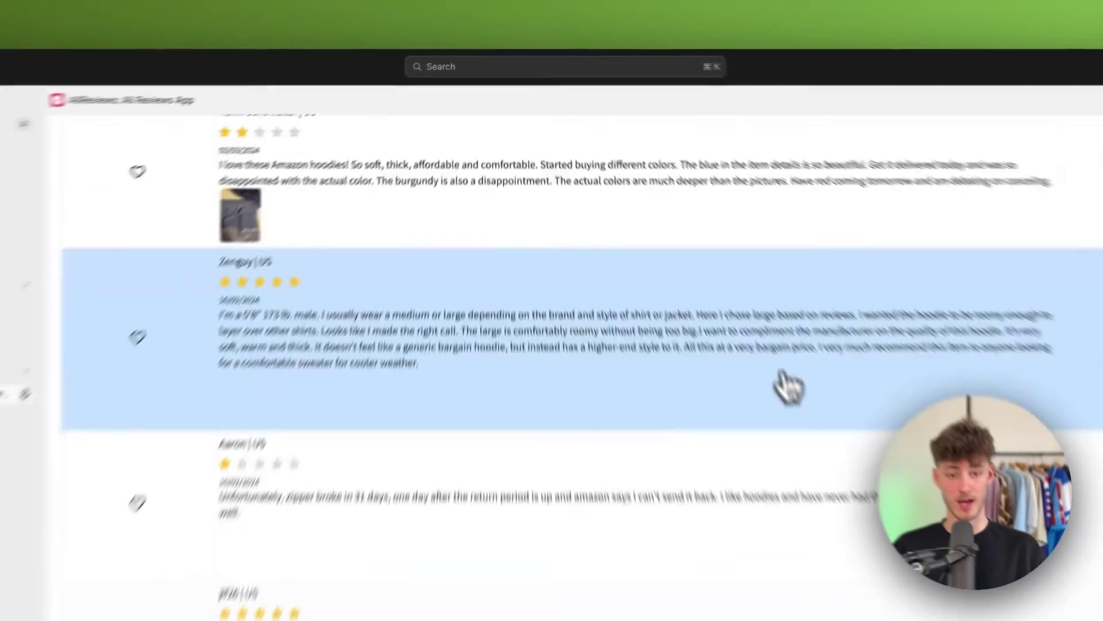
scroll(718, 313, "down", 2)
scroll(720, 313, "up", 4)
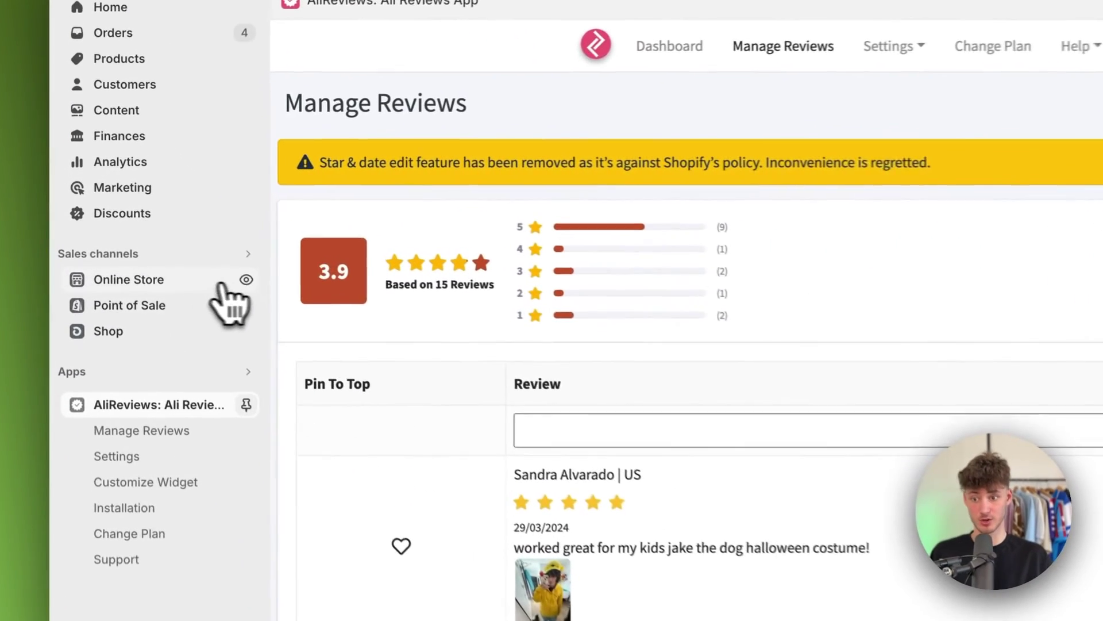
- View the live storefront and check the Overzised Zipper product page
left_click(239, 276)
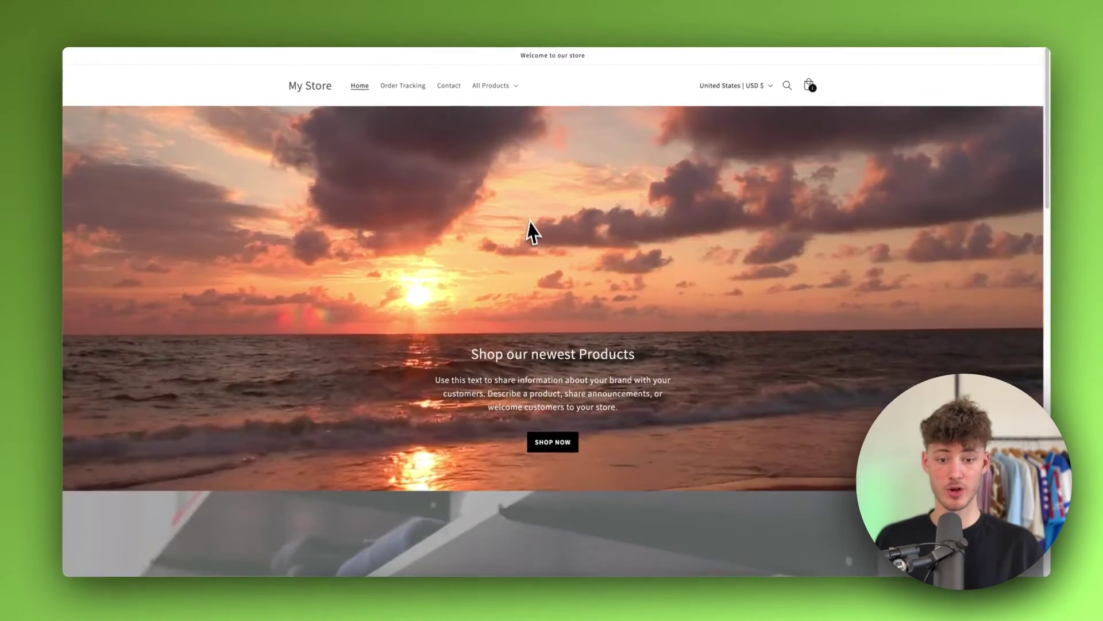
scroll(529, 246, "down", 10)
left_click(350, 178)
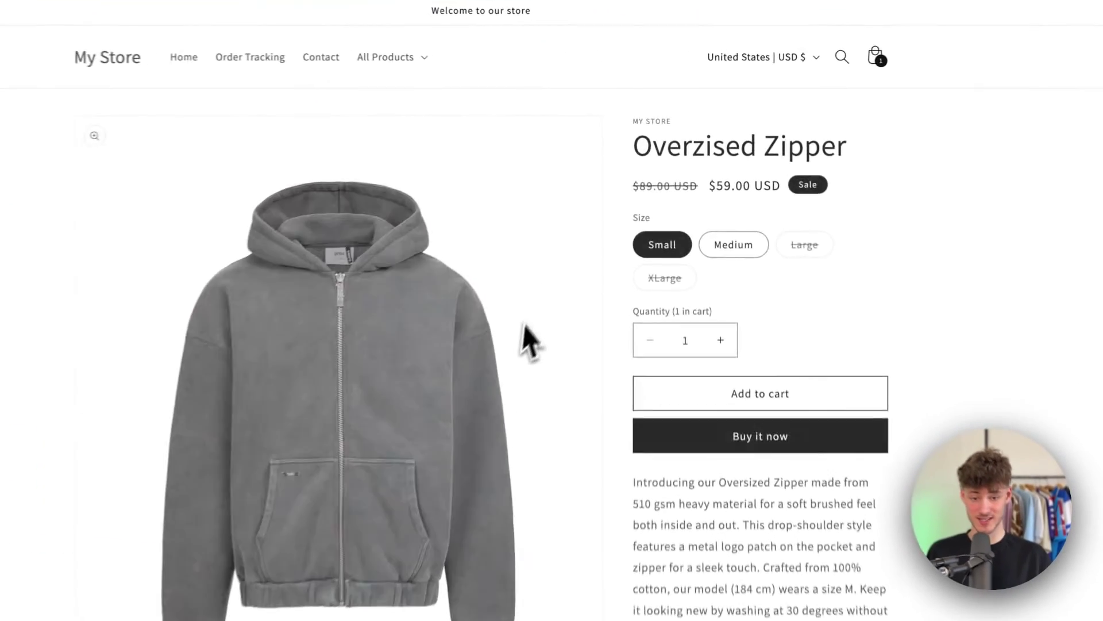
scroll(506, 356, "down", 10)
scroll(491, 384, "up", 10)
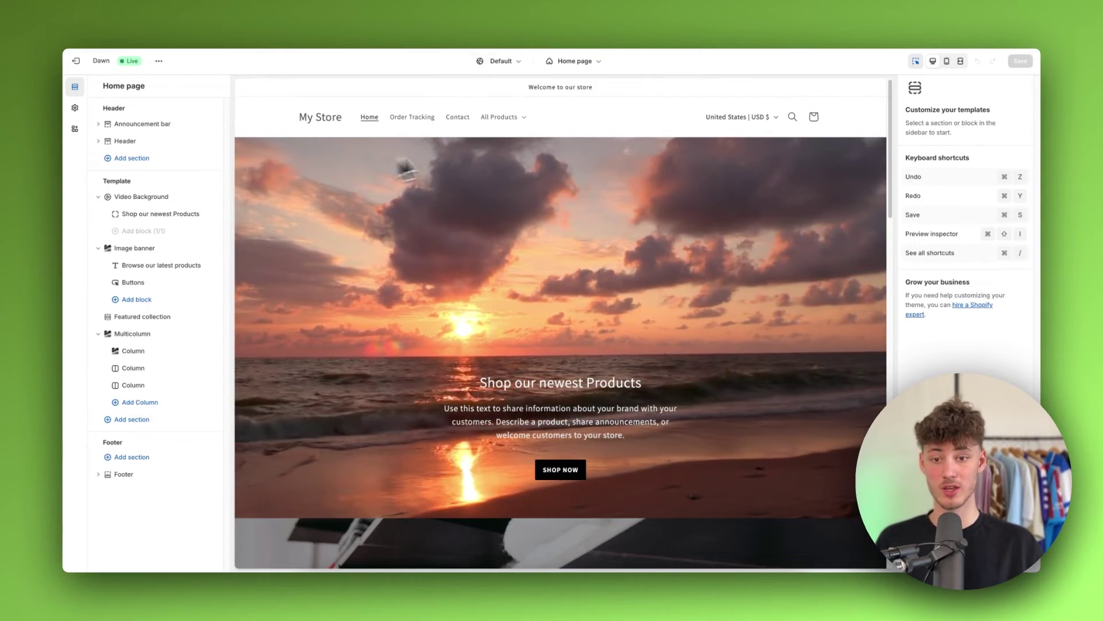
- Open the Overzised Zipper product template in the theme editor and add a section from Apps
scroll(521, 275, "down", 10)
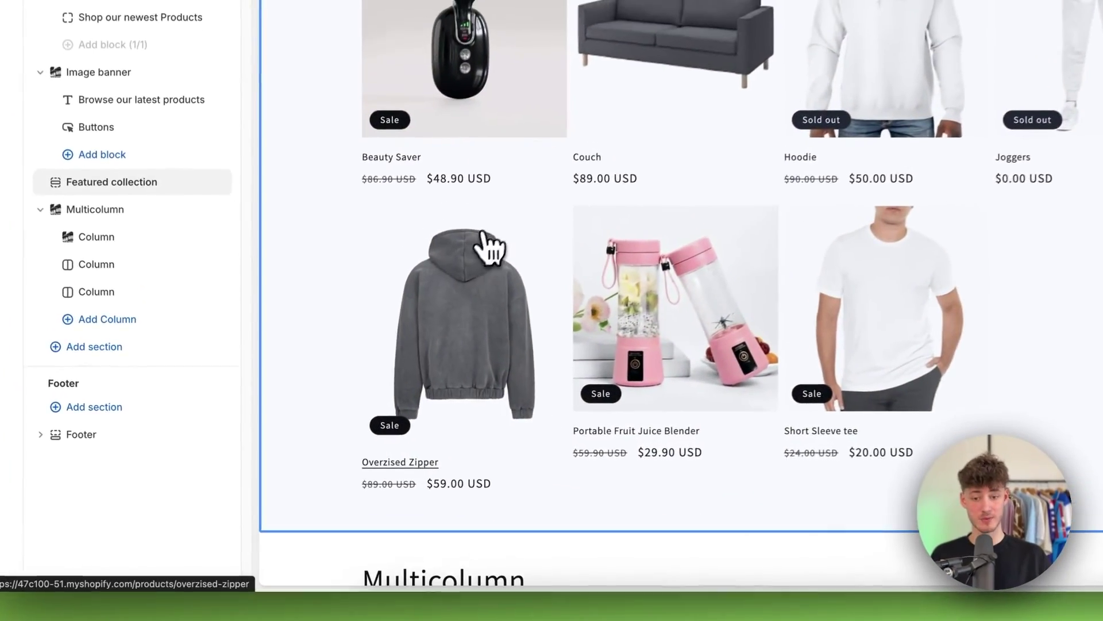
left_click(442, 279)
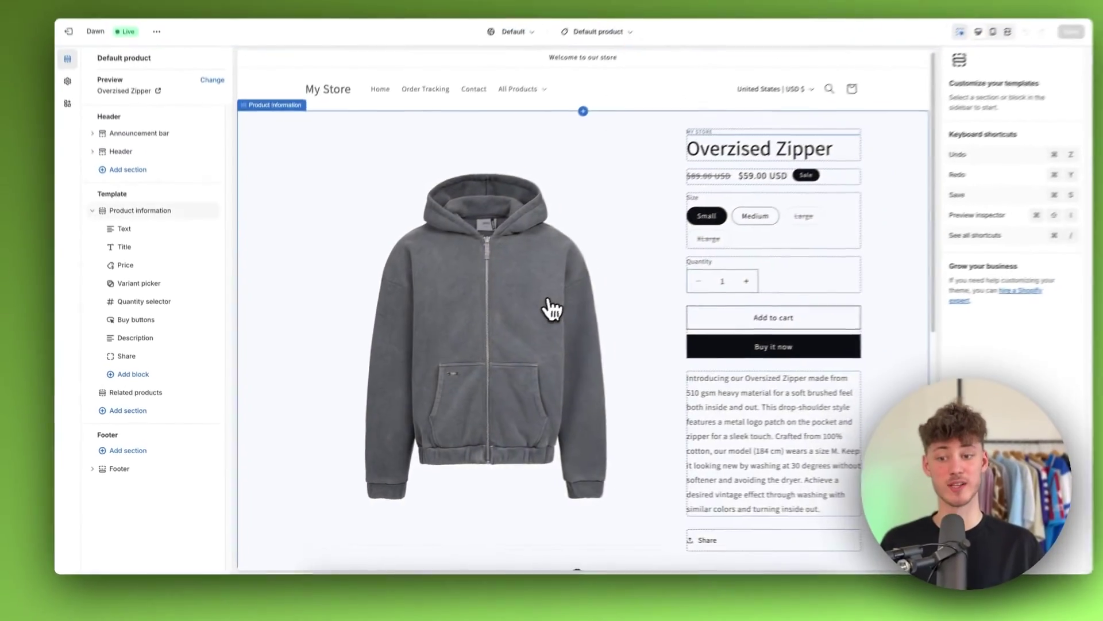
scroll(535, 311, "down", 3)
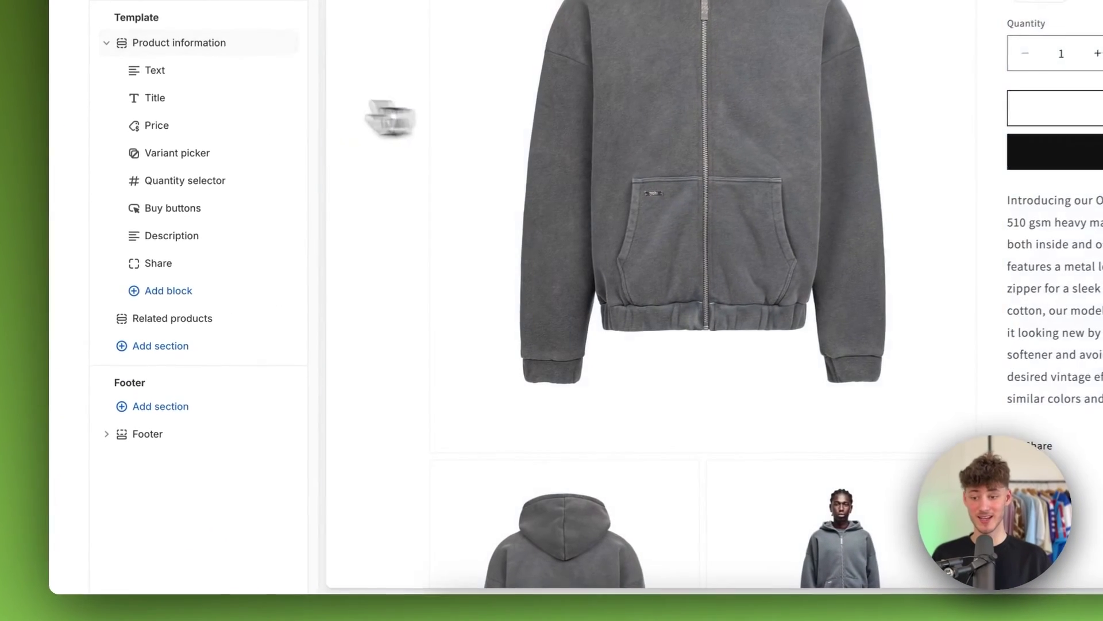
left_click(182, 346)
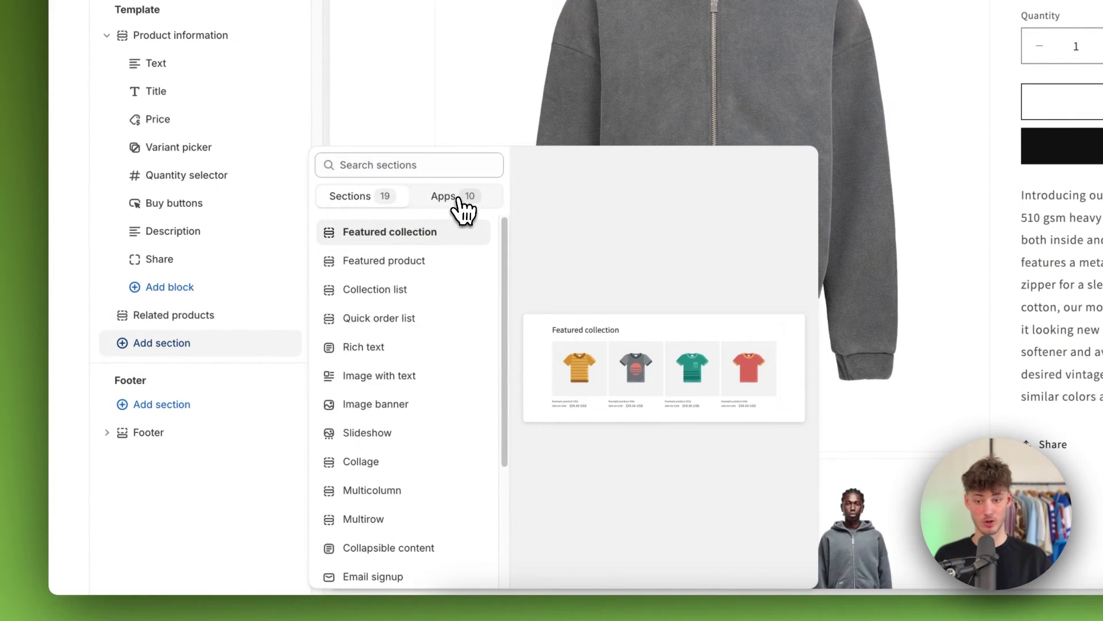
left_click(463, 209)
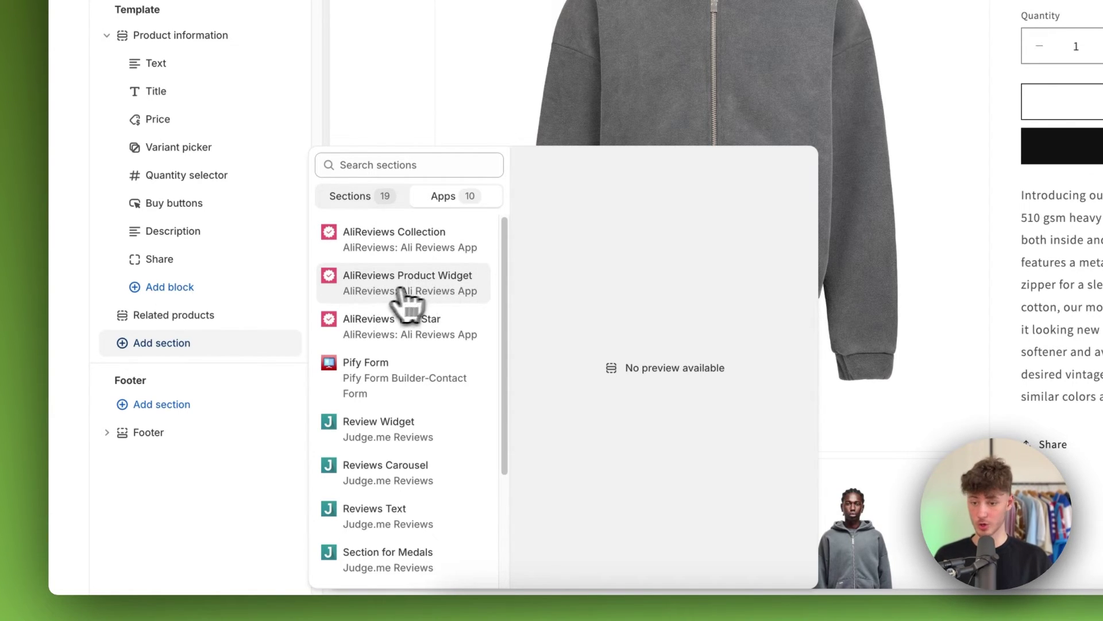
left_click(419, 287)
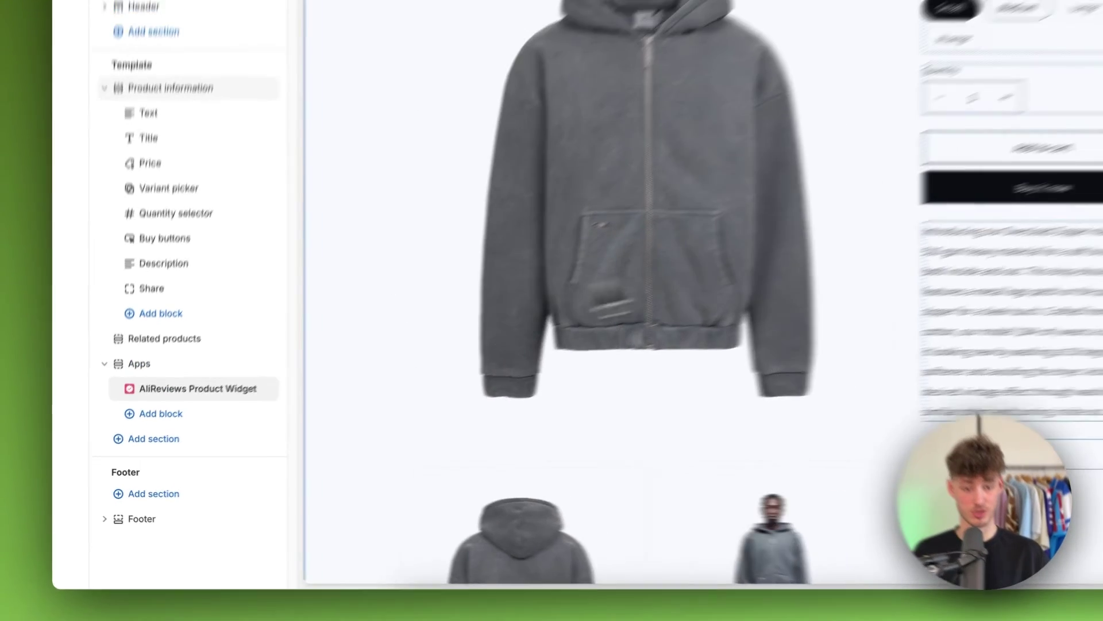
scroll(562, 331, "down", 10)
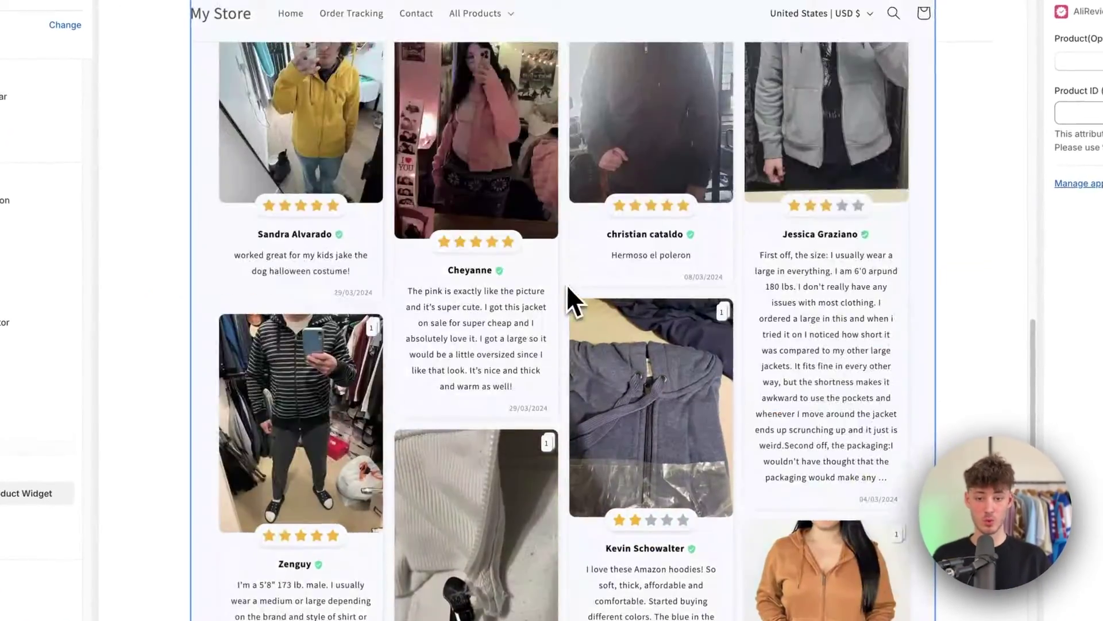
scroll(567, 285, "up", 5)
scroll(564, 293, "down", 15)
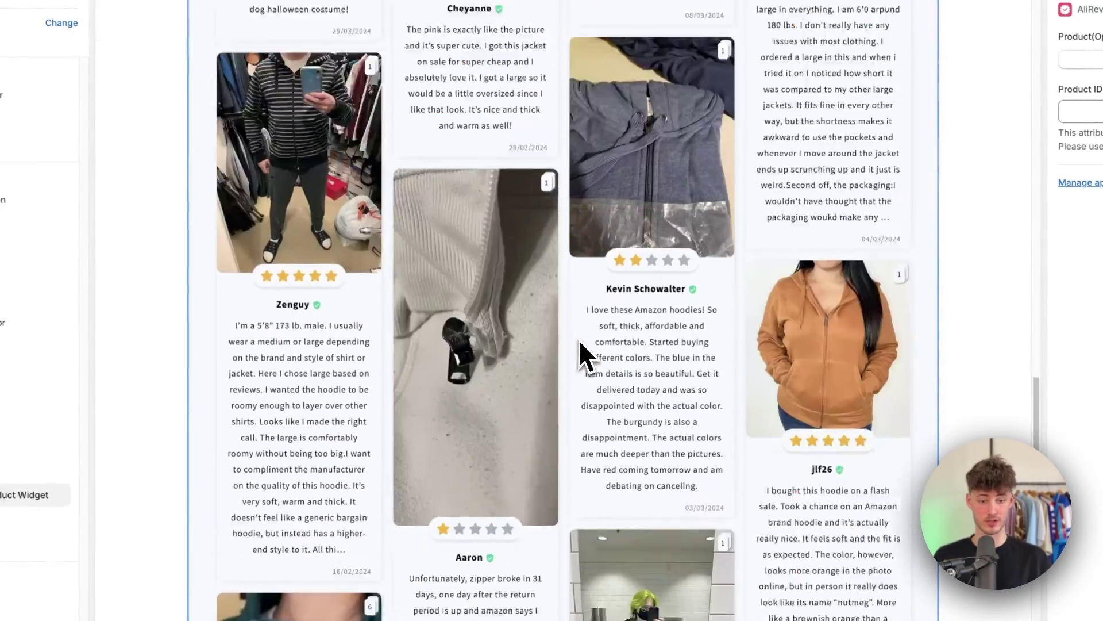
scroll(582, 343, "up", 12)
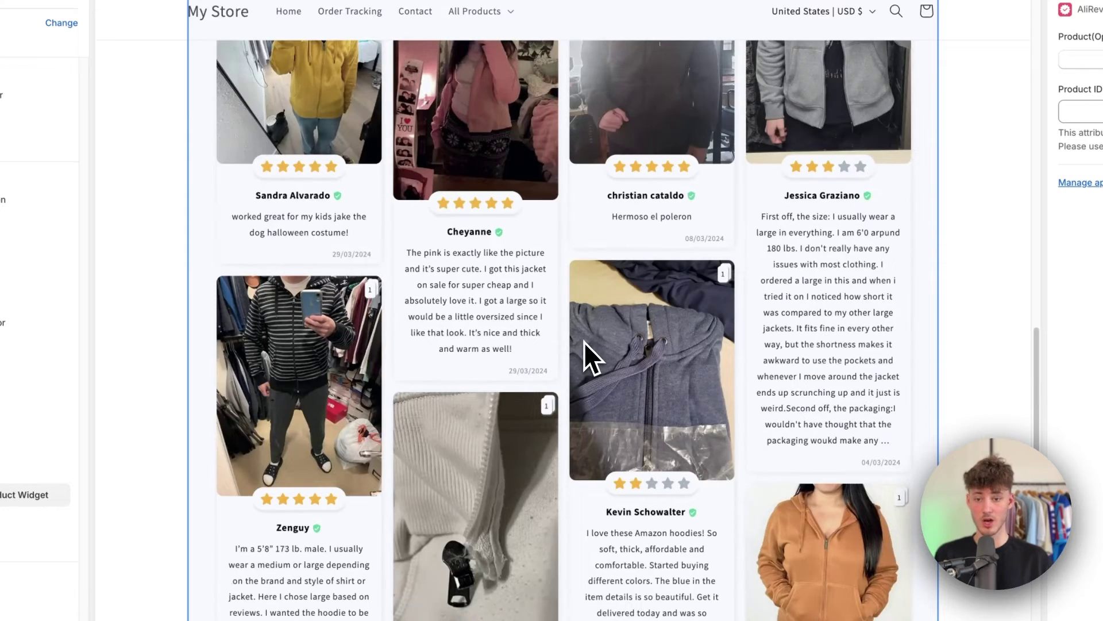
scroll(578, 368, "down", 5)
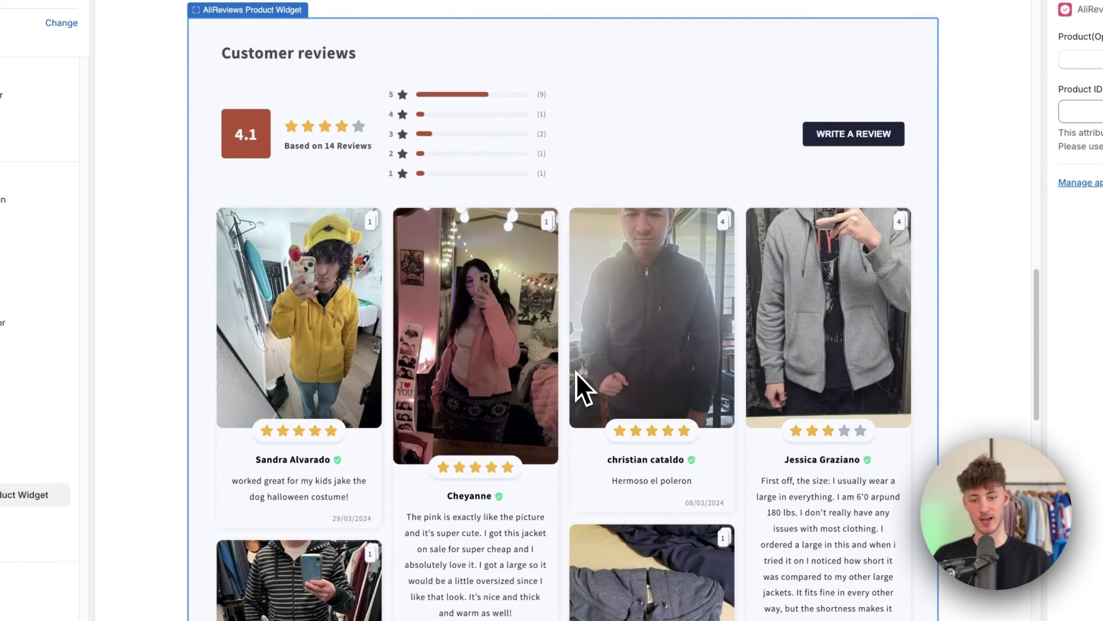
scroll(591, 356, "up", 11)
scroll(590, 345, "up", 3)
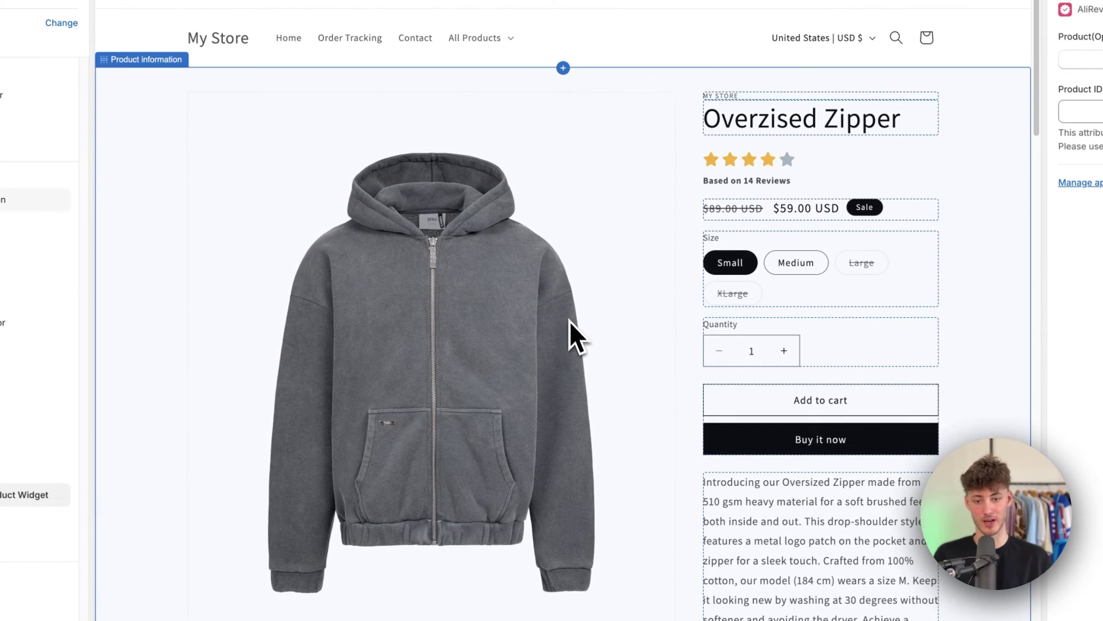
scroll(571, 321, "down", 10)
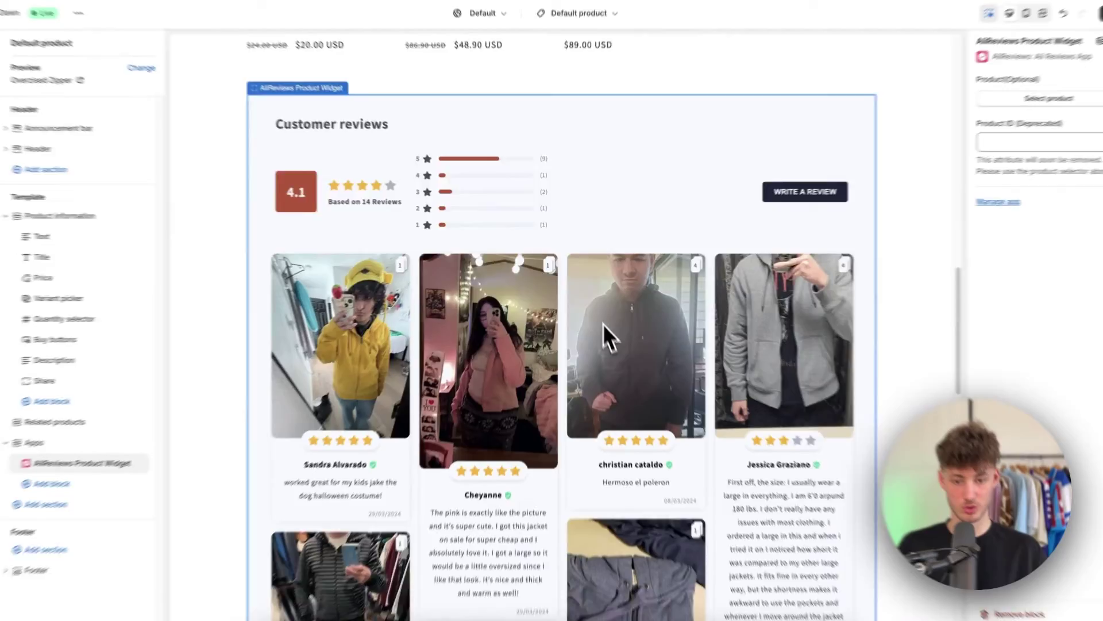
scroll(601, 287, "up", 10)
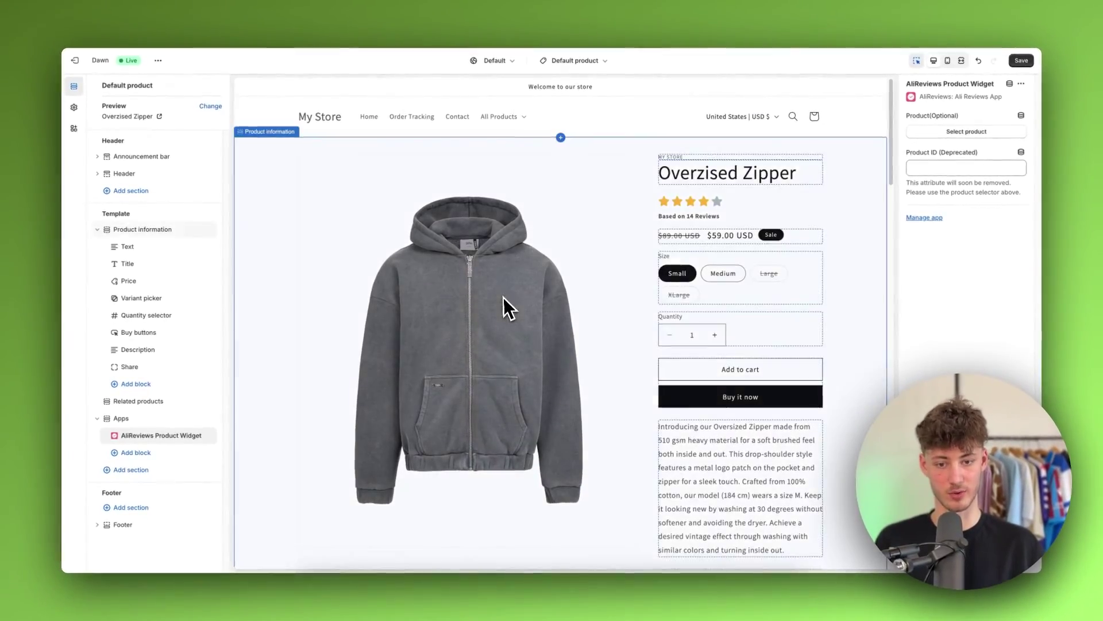
scroll(497, 230, "down", 10)
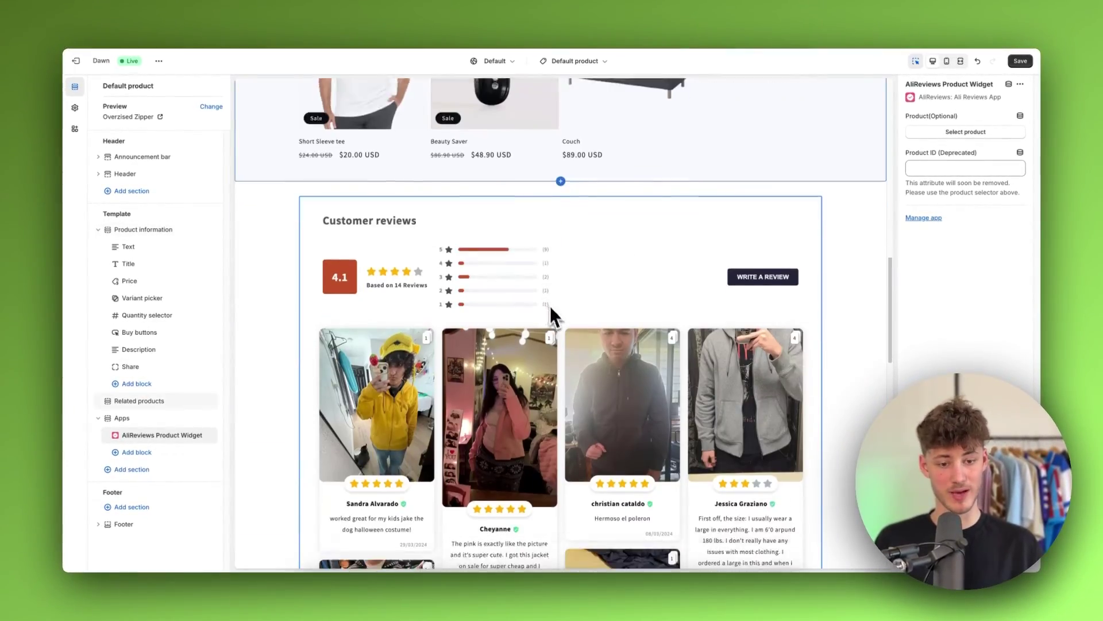
scroll(550, 313, "down", 3)
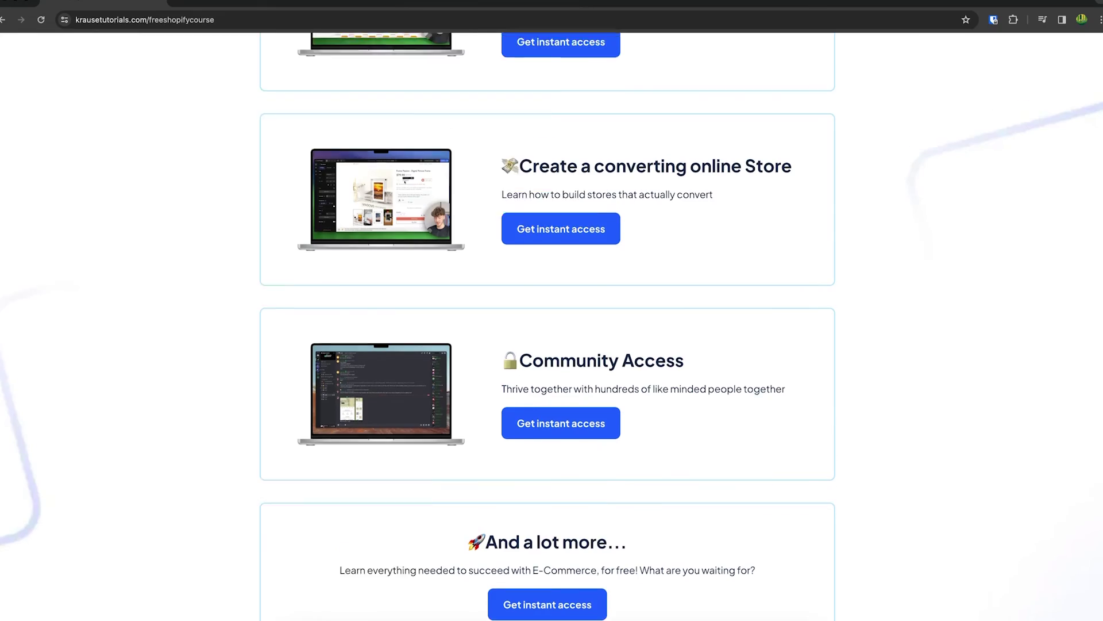
- Scroll the free Shopify course landing page to view the beginner course and community offer
scroll(247, 237, "up", 10)
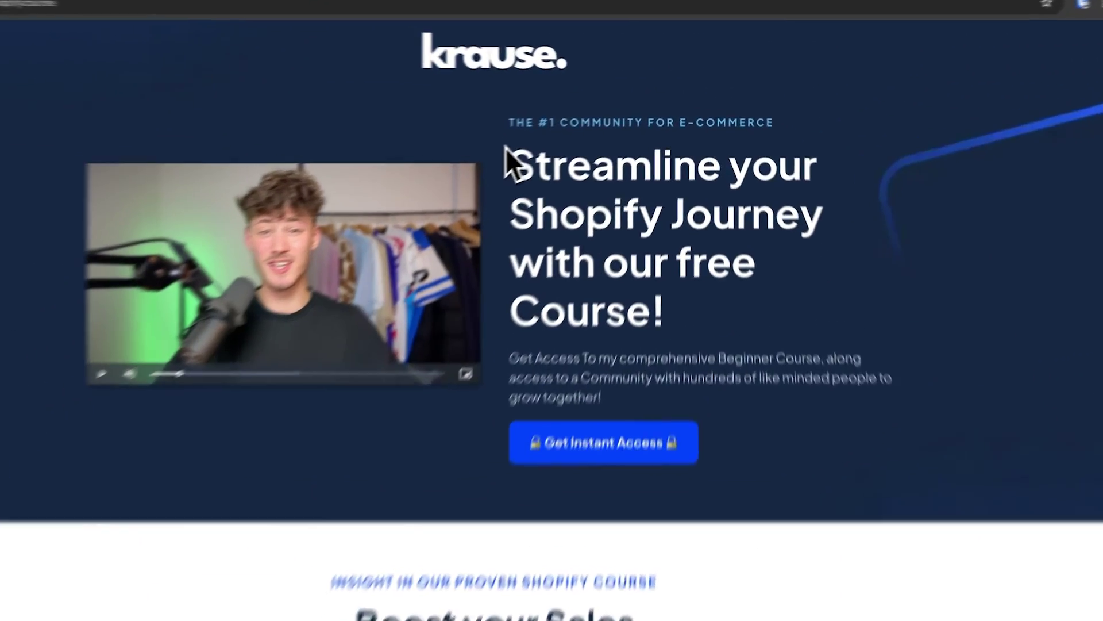